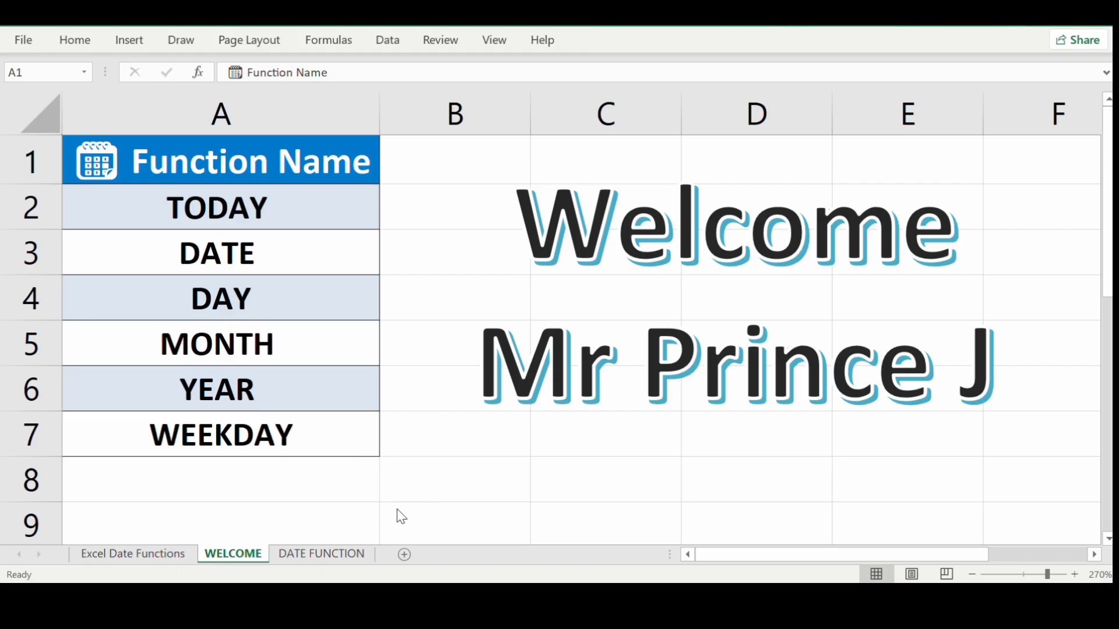
On the DATE FUNCTION sheet, enter the text "=TODAY()" in C2 as the example formula.
left_click(334, 556)
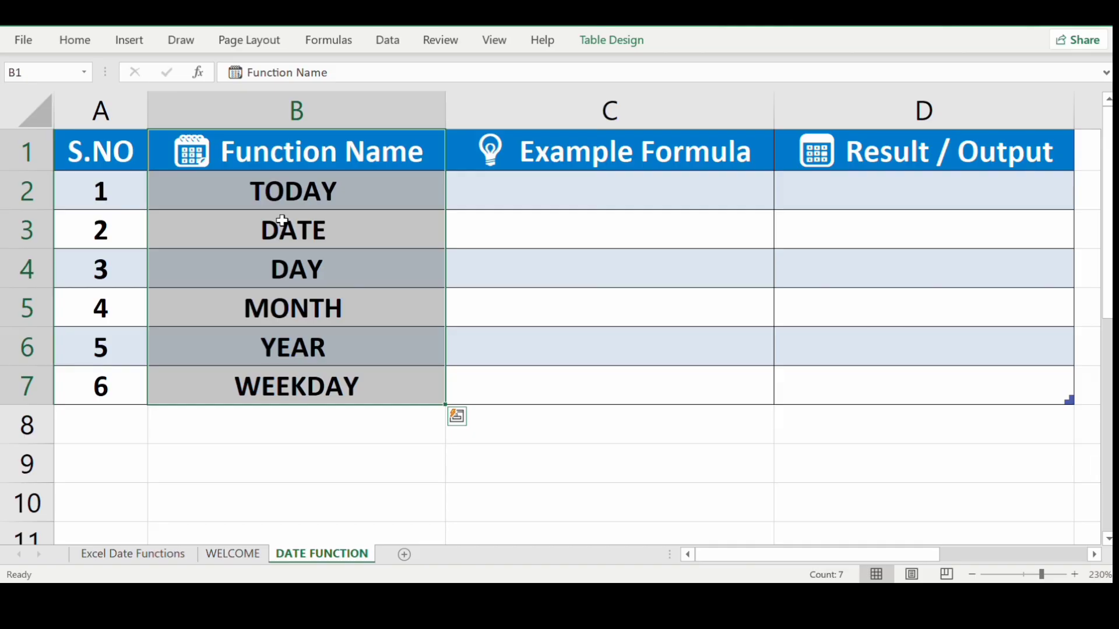
left_click(530, 187)
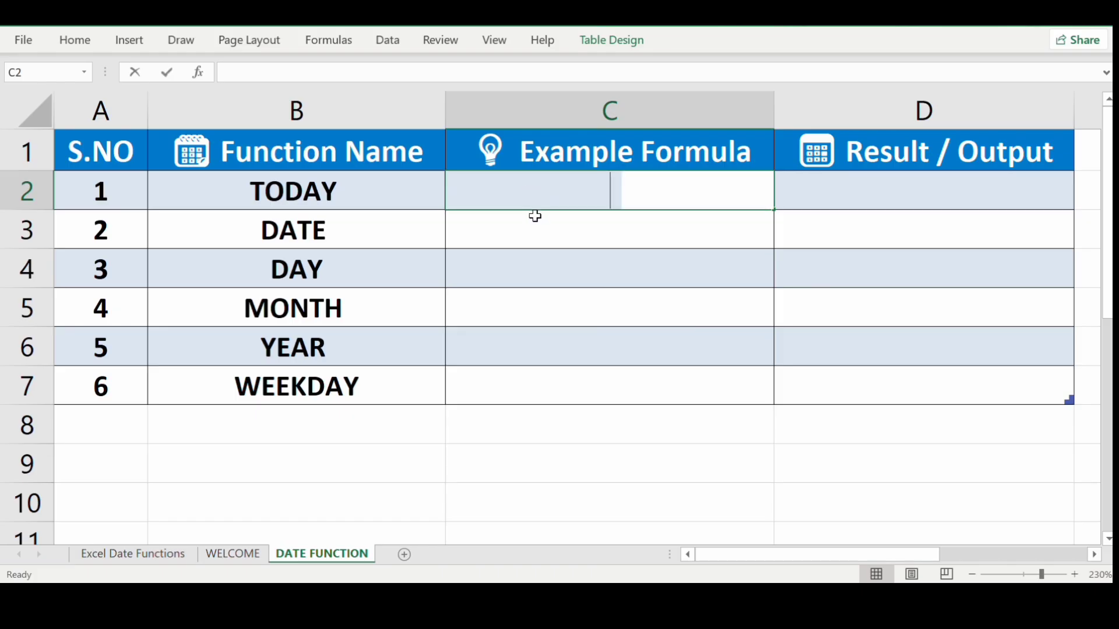
type("\"=")
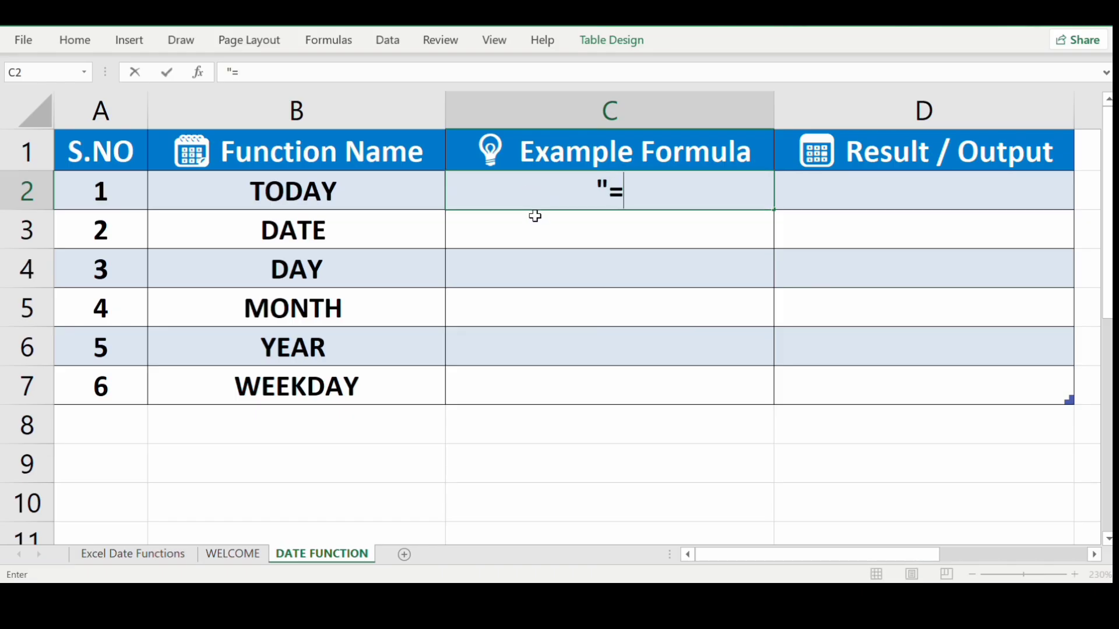
type("TODAY(")
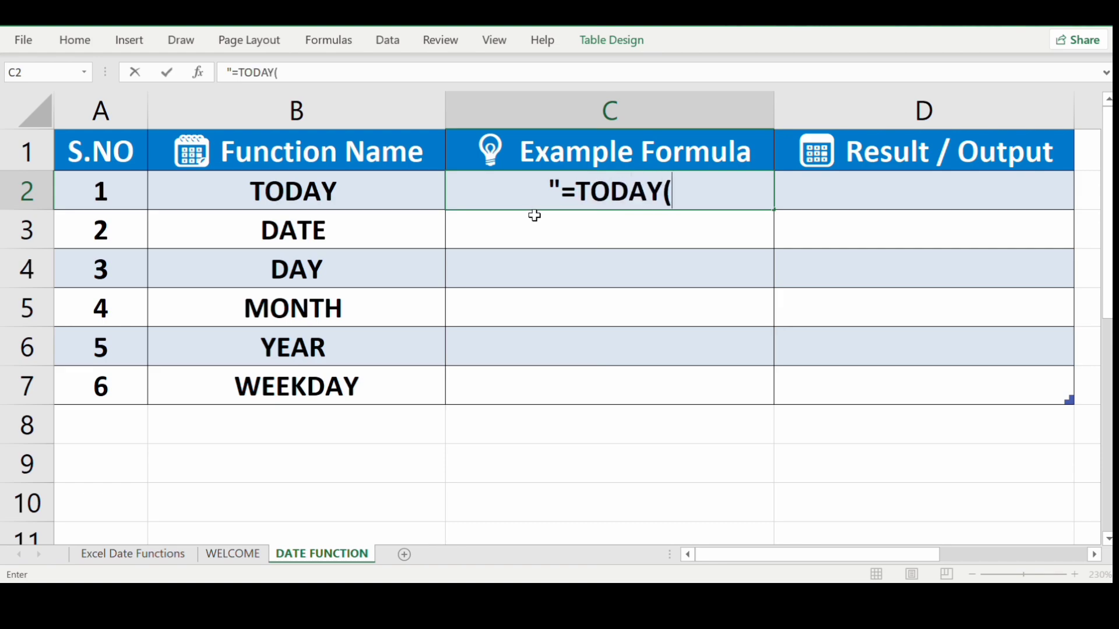
type("vAL")
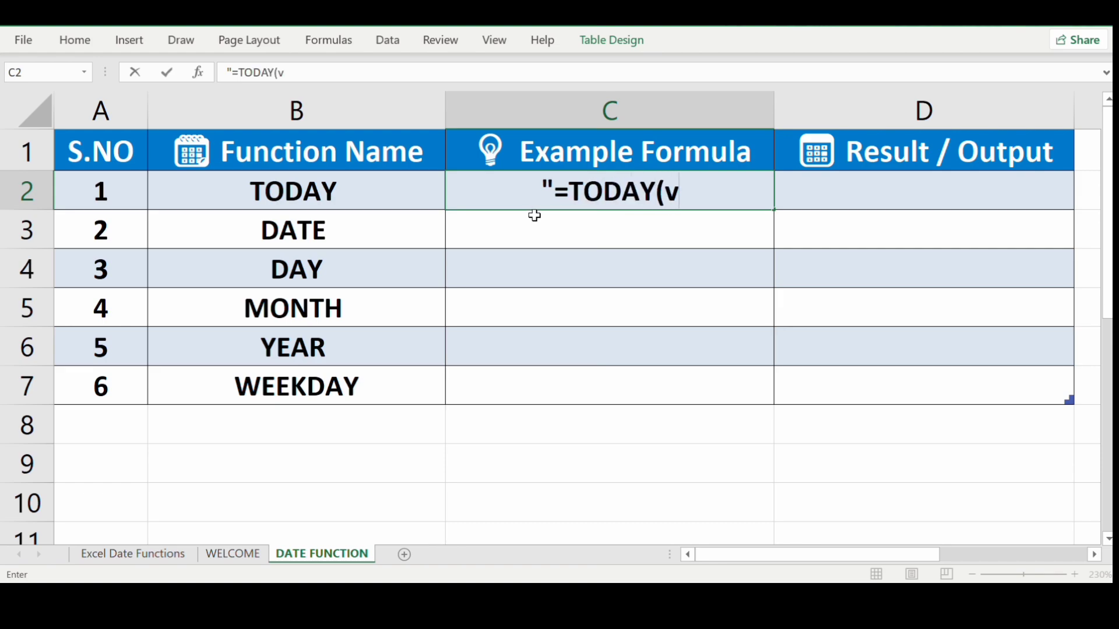
key("BackSpace")
key("BackSpace")
key("BackSpace")
type("V")
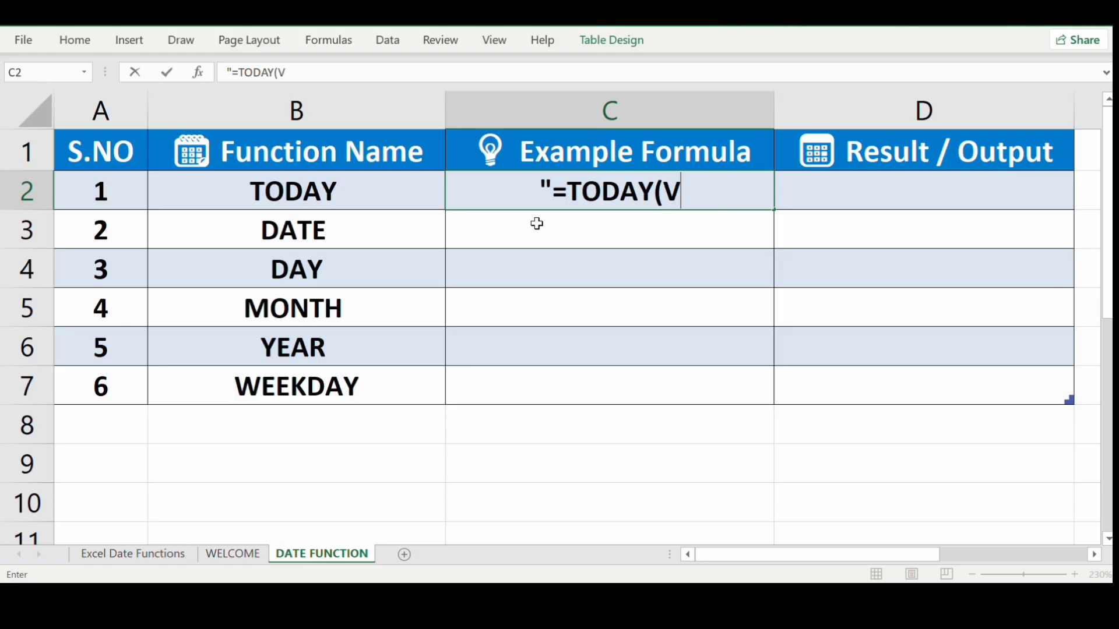
key("BackSpace")
type(")\"")
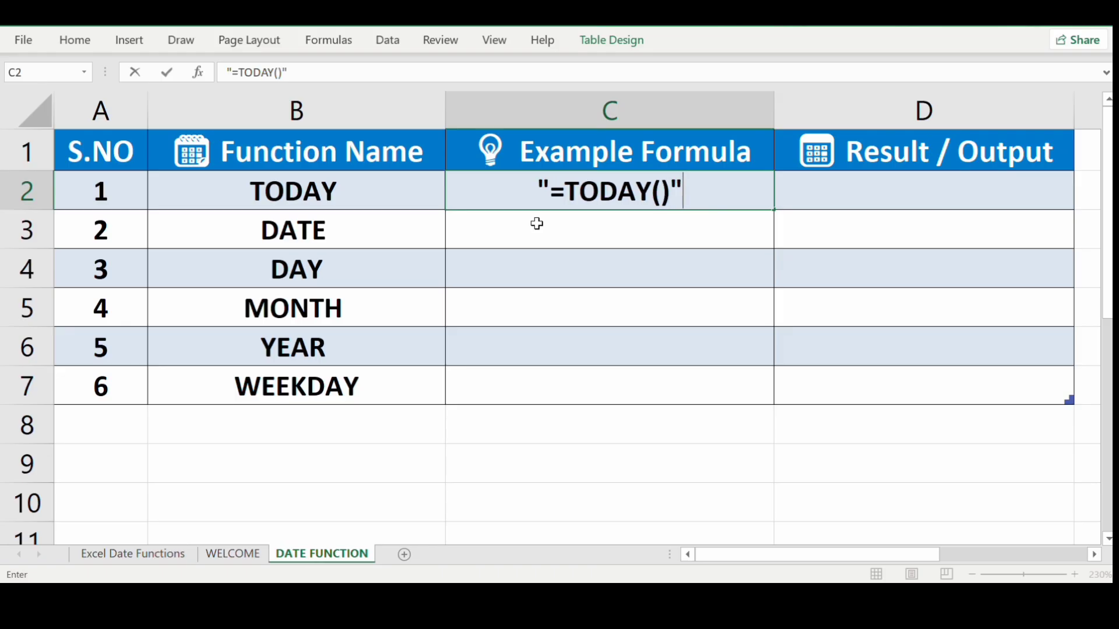
key("Return")
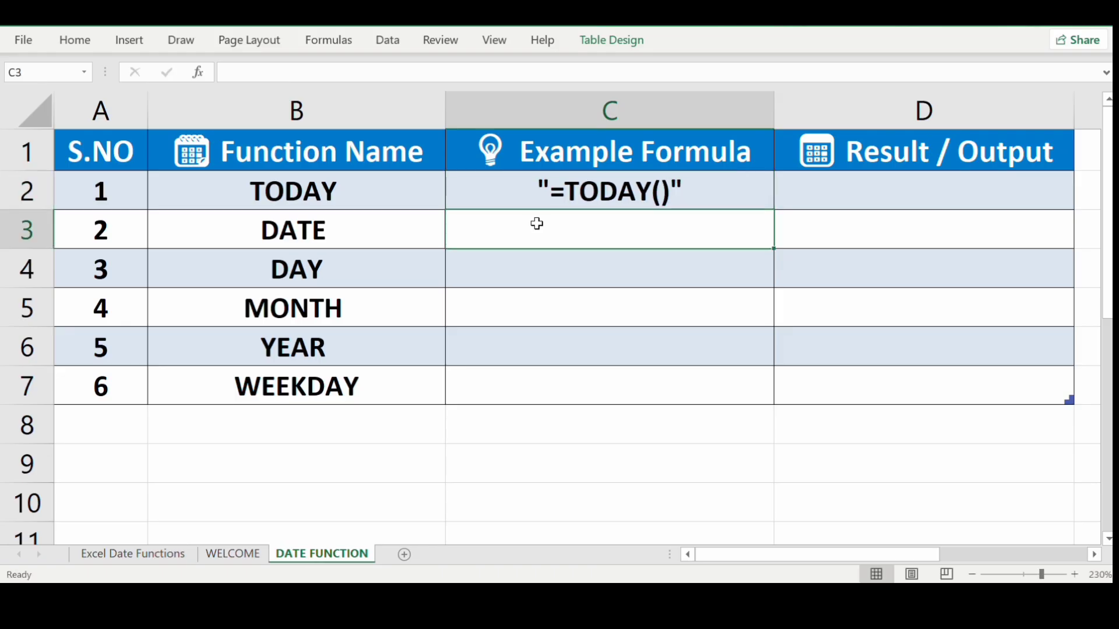
Enter =TODAY() in D2 to show 17-10-2025 and clear the auto-filled dates from D3:D7.
left_click(882, 194)
type("=TO")
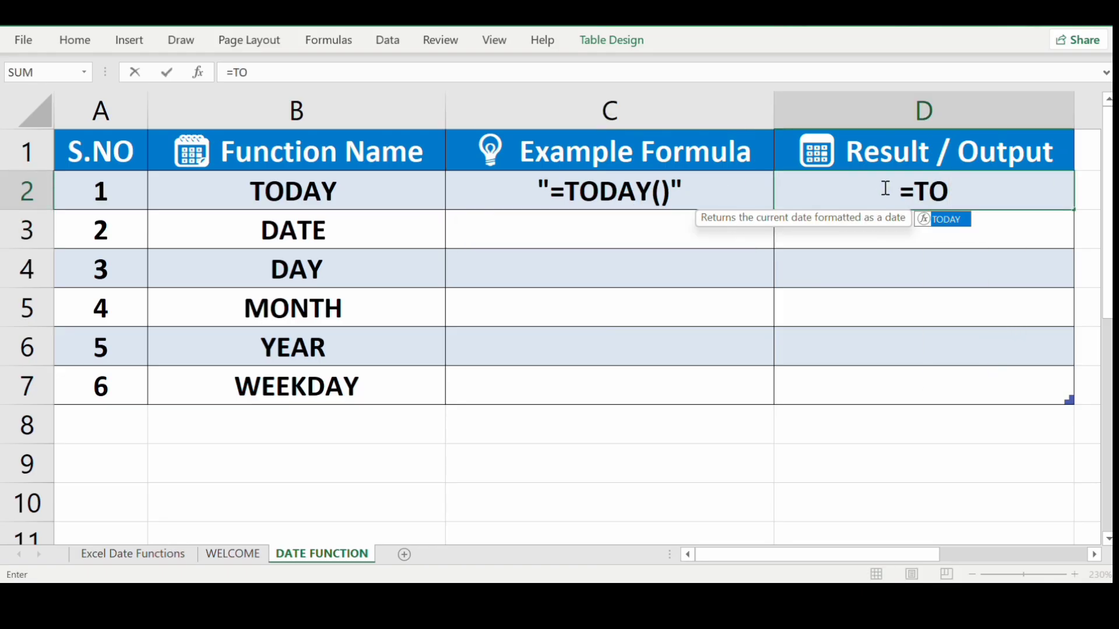
key("Tab")
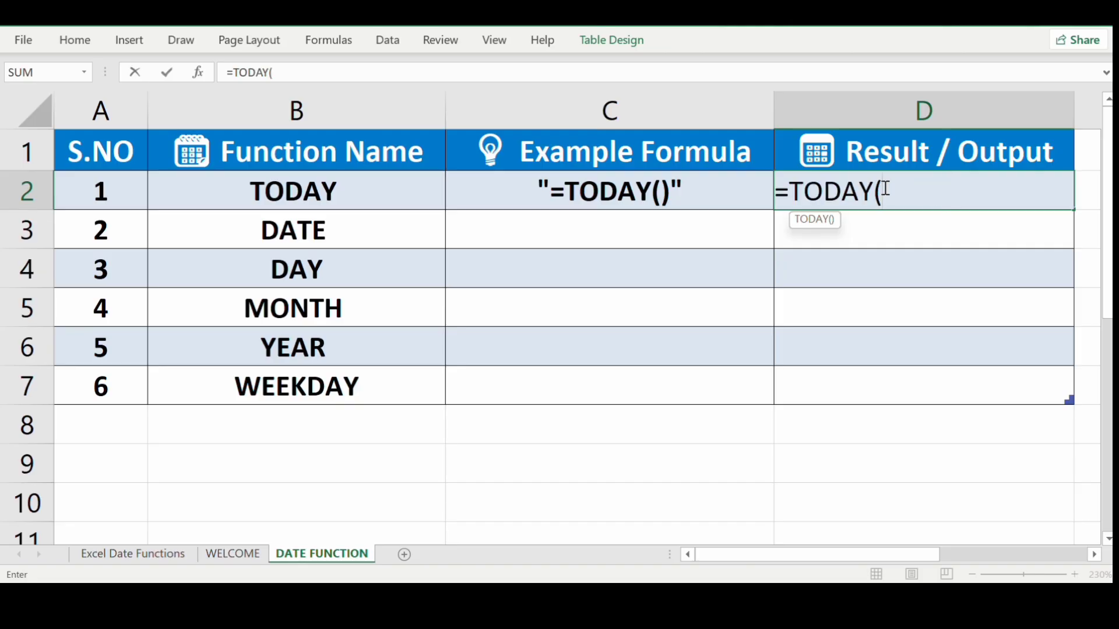
type(")")
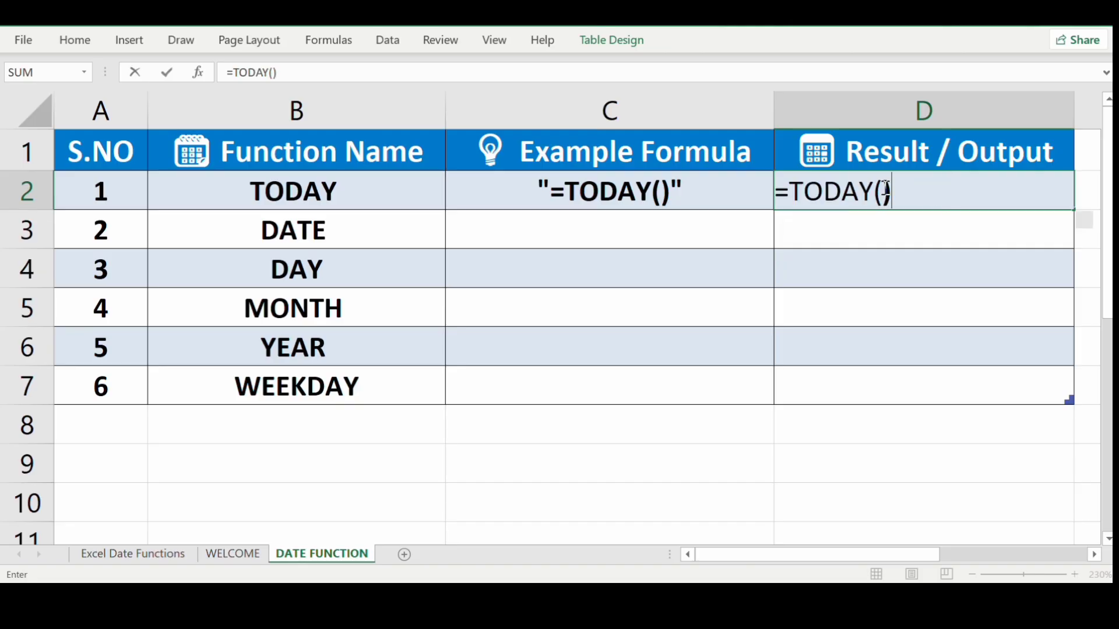
key("Return")
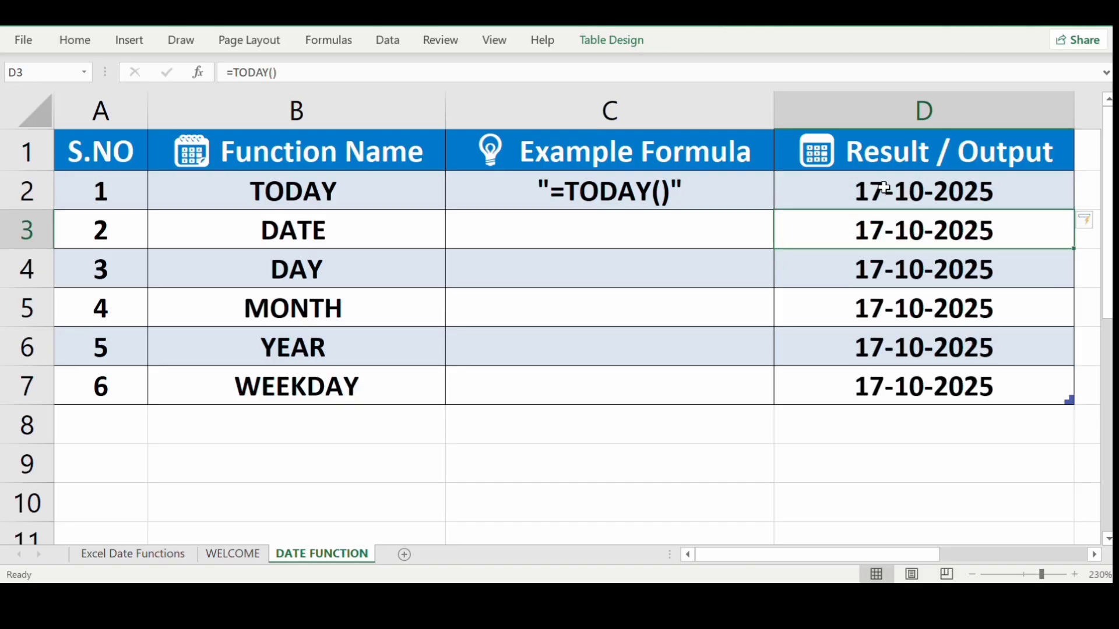
key("shift+Down")
key("shift+Down")
key("shift+Down")
key("shift+Down")
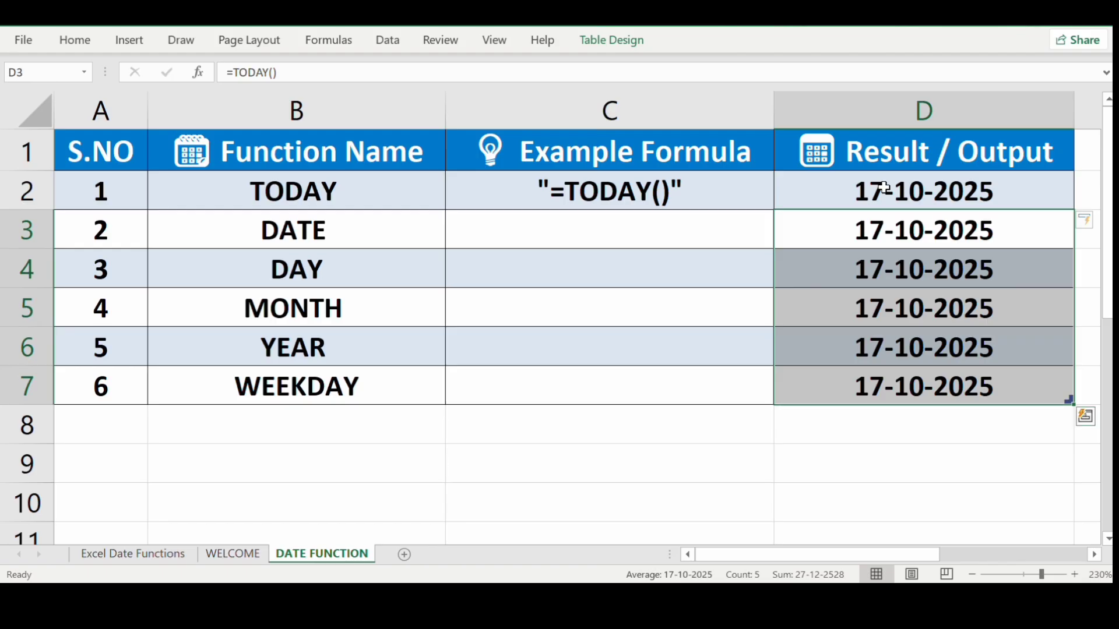
key("Delete")
left_click(679, 223)
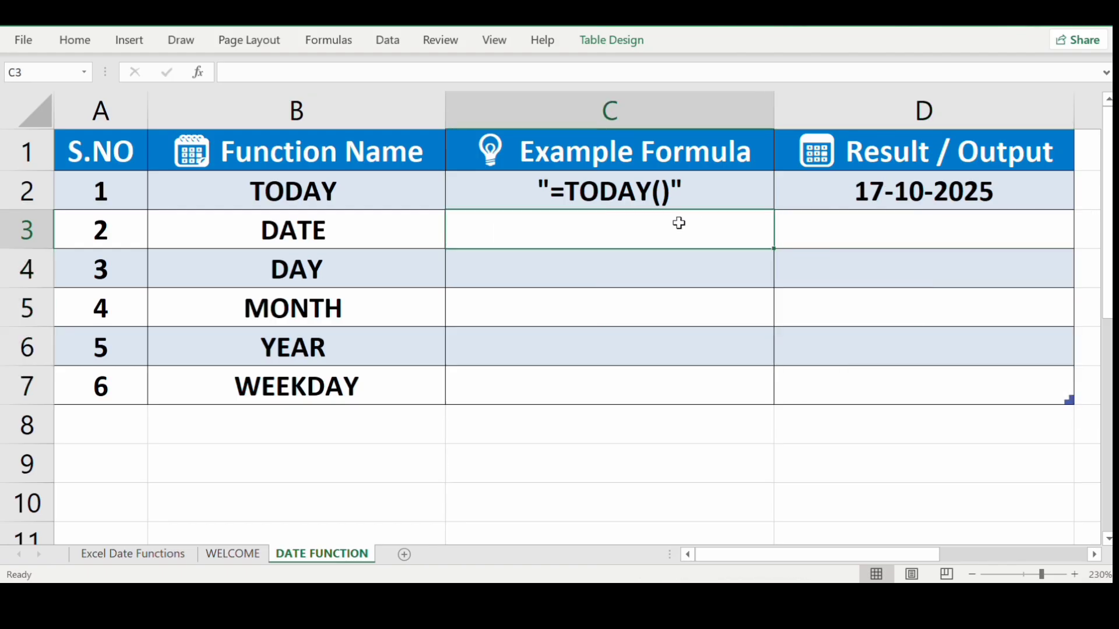
Enter the DATE example text "=DATE(yyyy,mmmm,dd)" in C3.
double_click(679, 223)
type("=")
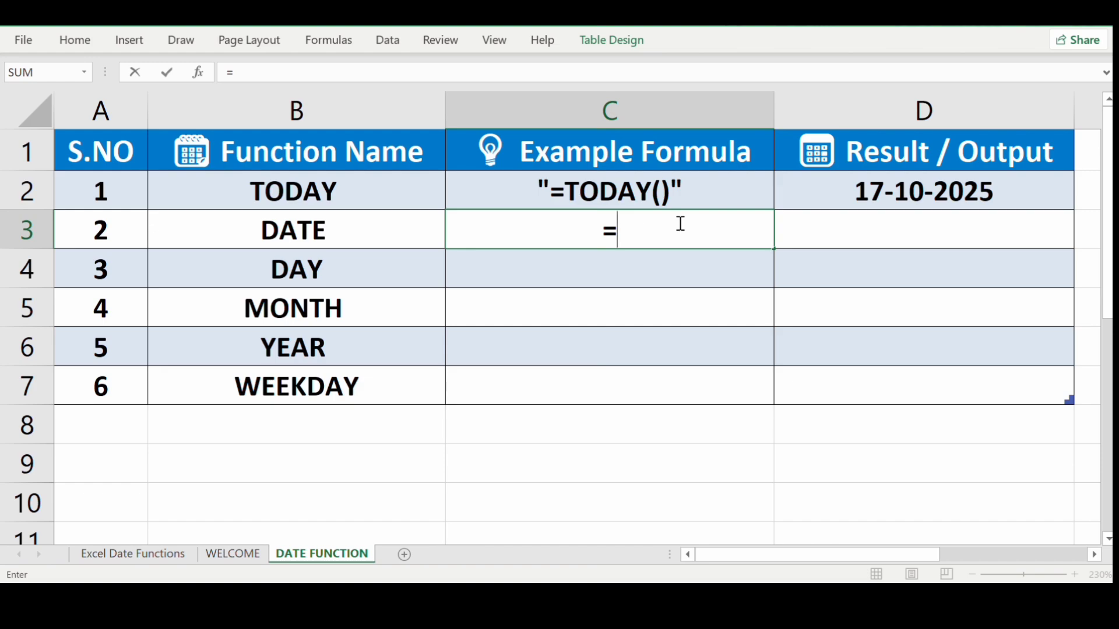
key("BackSpace")
key("Escape")
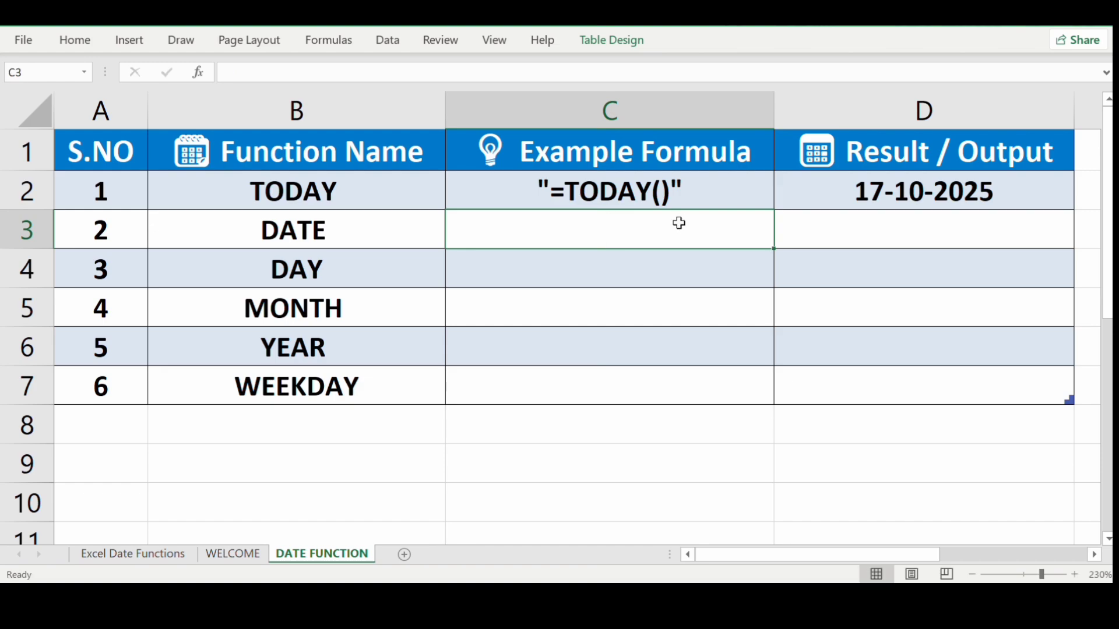
type("\"")
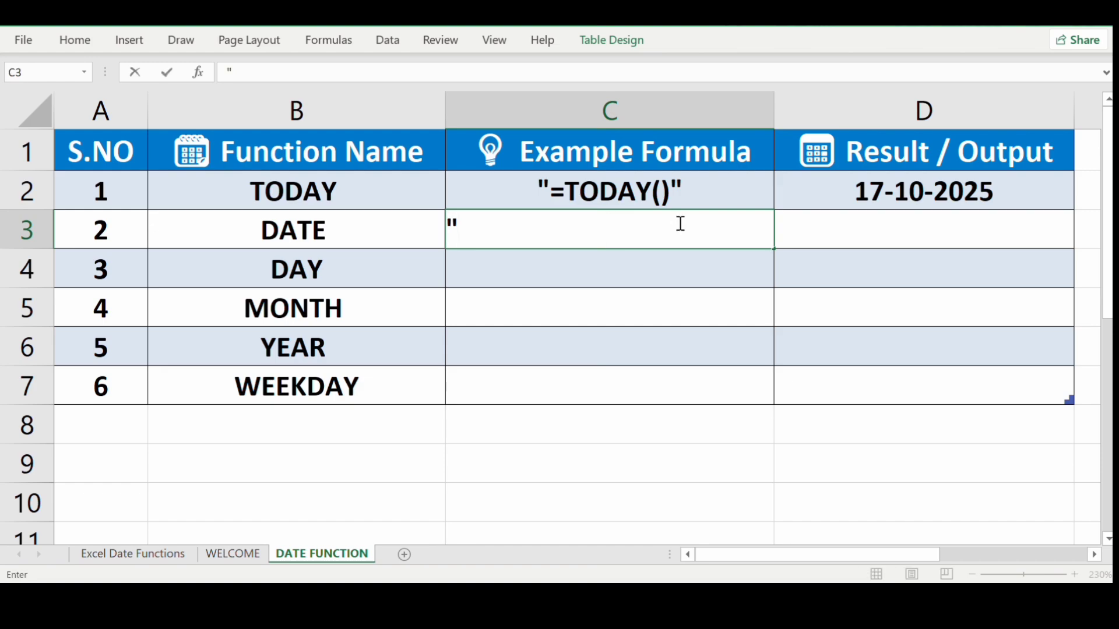
type("+")
key("BackSpace")
type("=DAT")
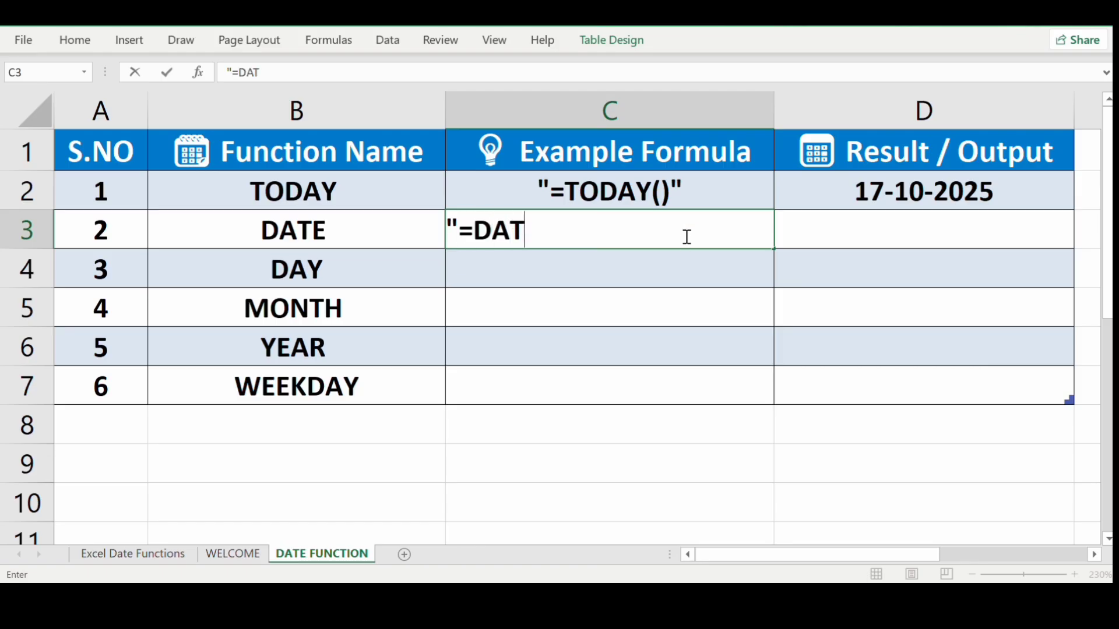
type("E(yyy")
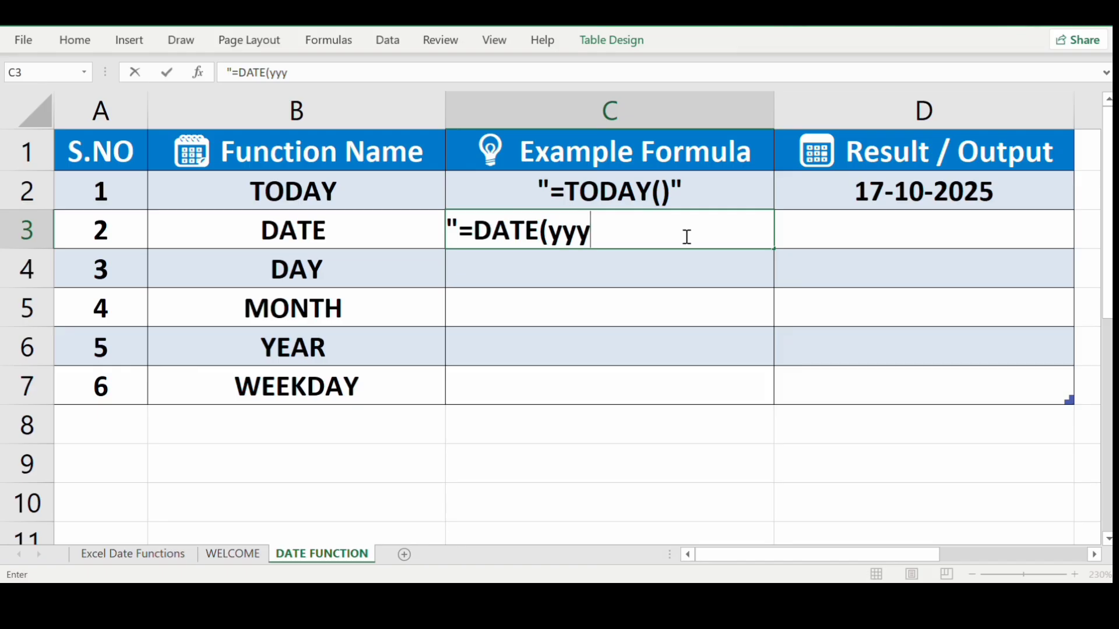
type("y,mmmm")
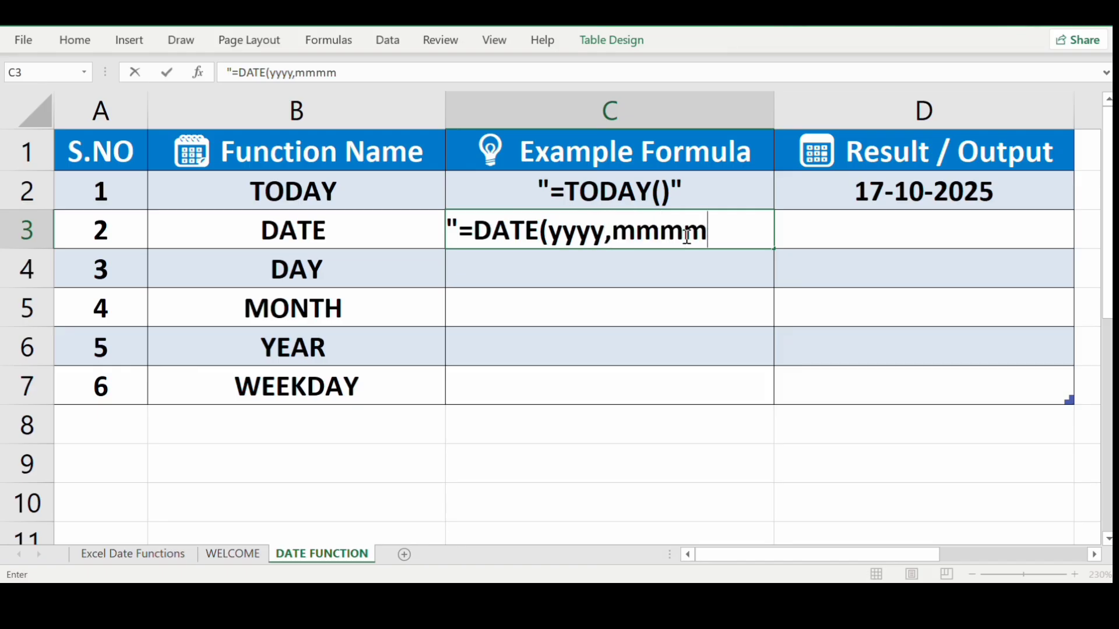
type(",dd")
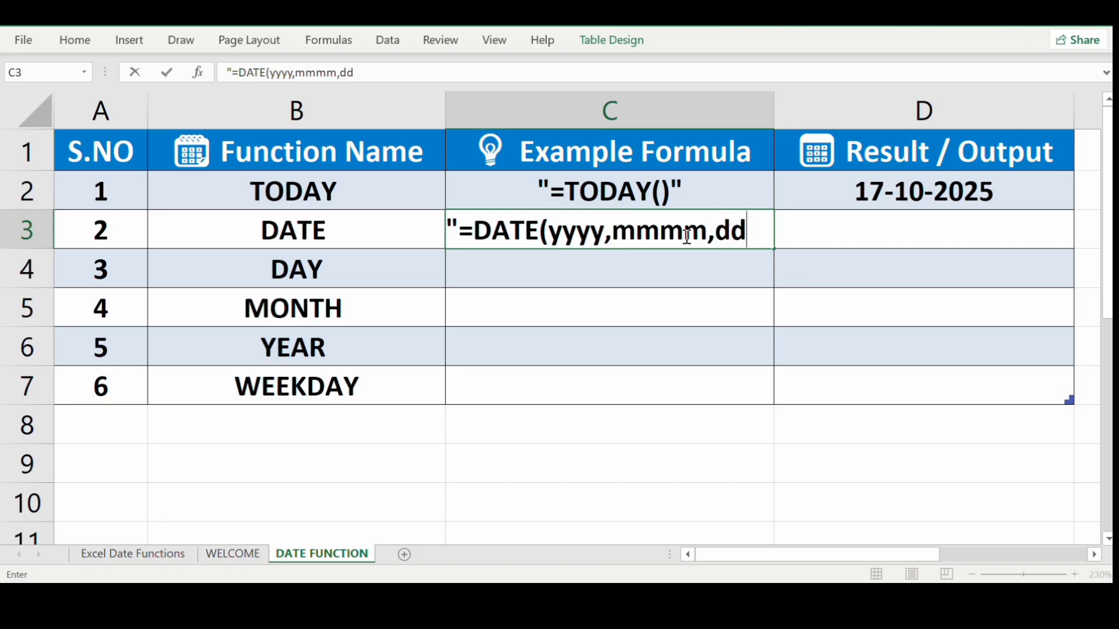
type(")\"")
key("Tab")
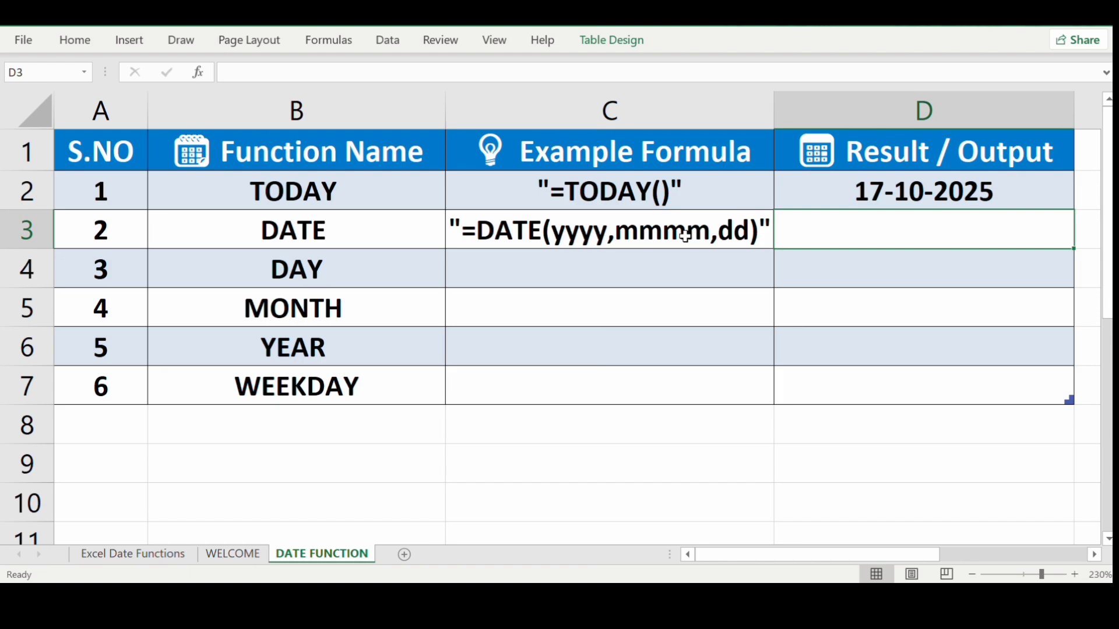
Enter =DATE(2025,10,16) in D3 and check that it shows 16-10-2025.
type("=")
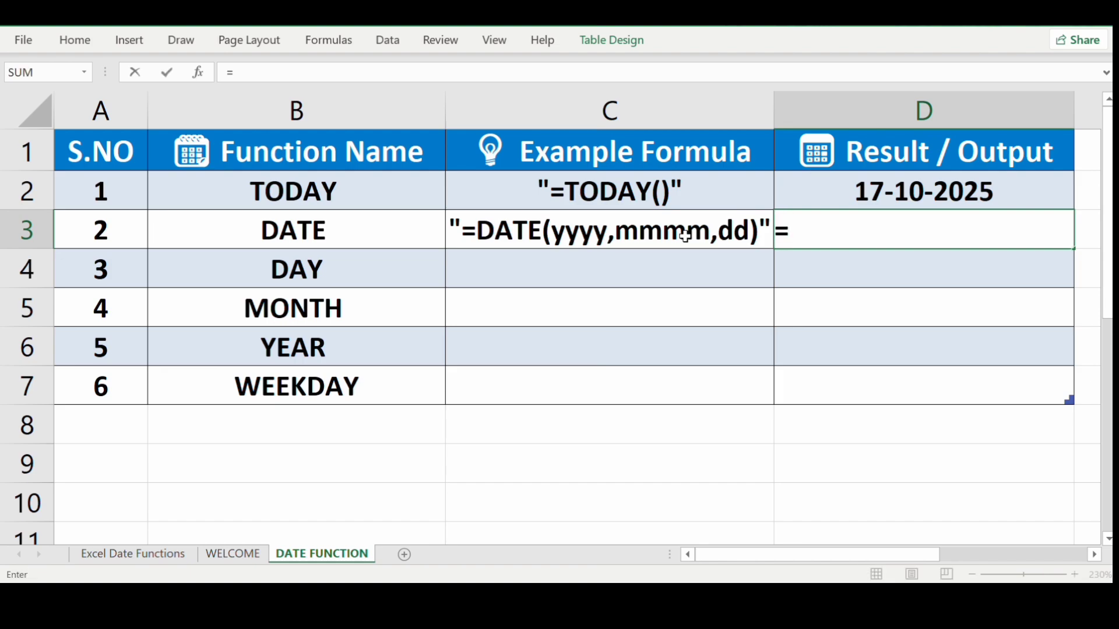
type("DATE(")
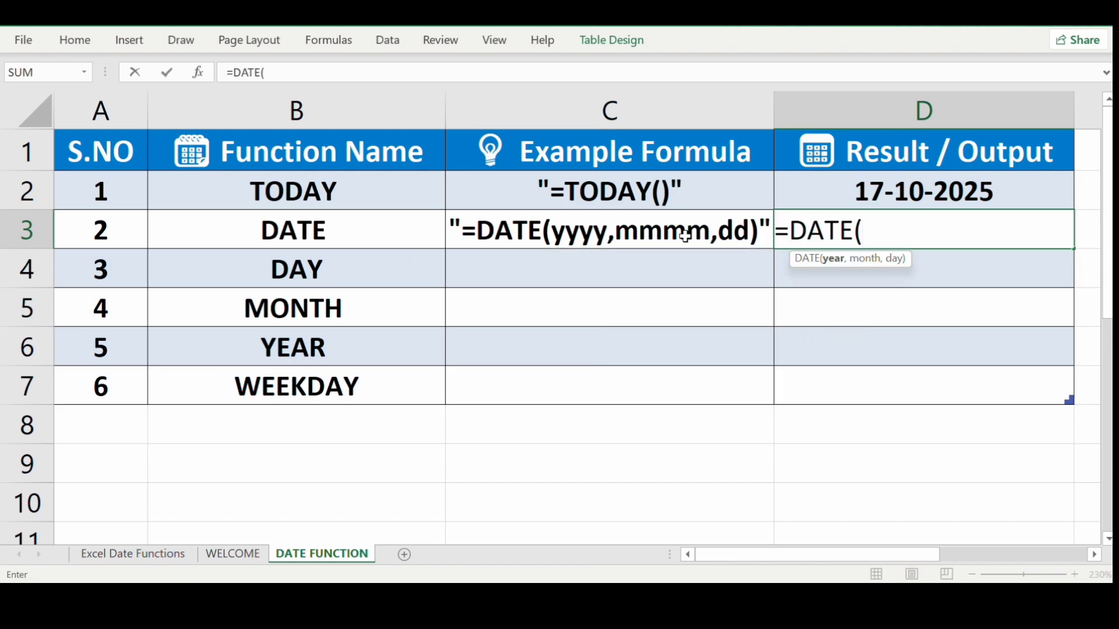
type("202")
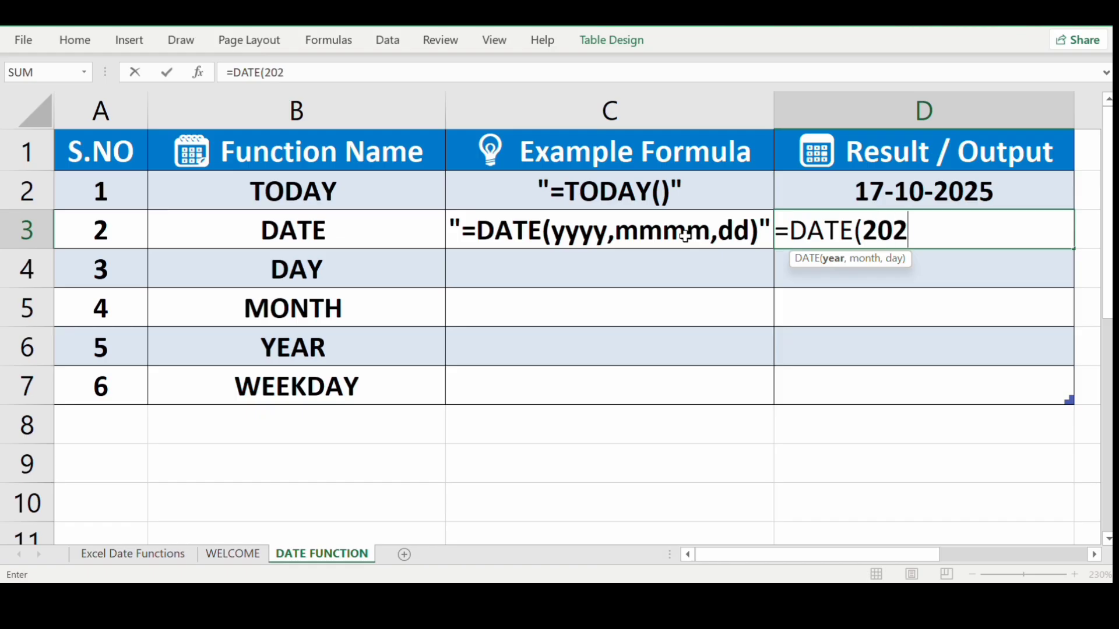
type("5,")
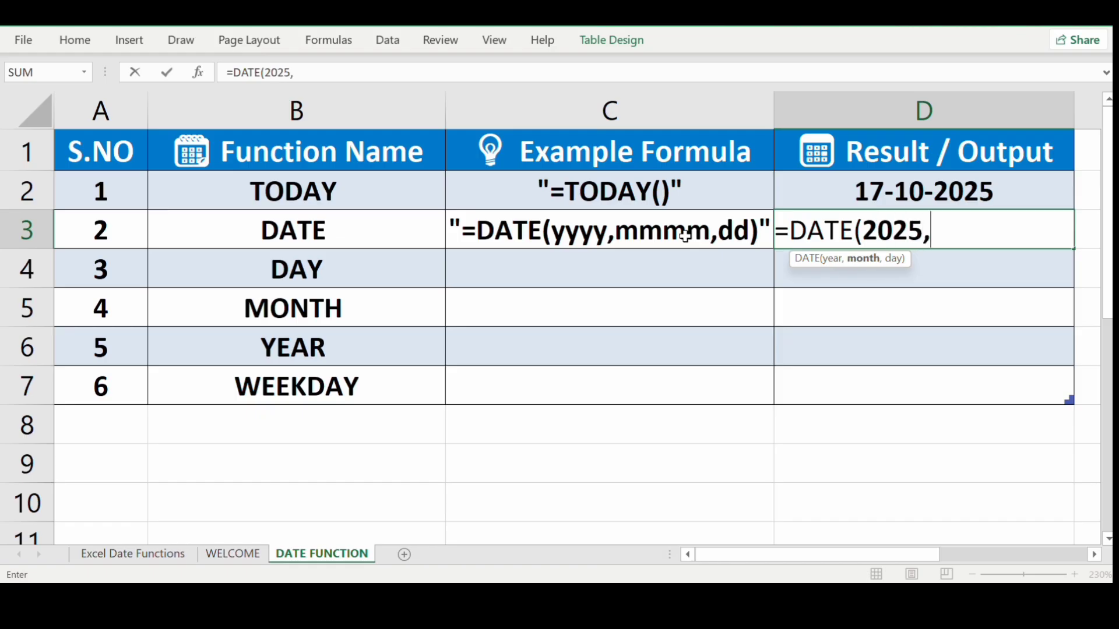
type("10,")
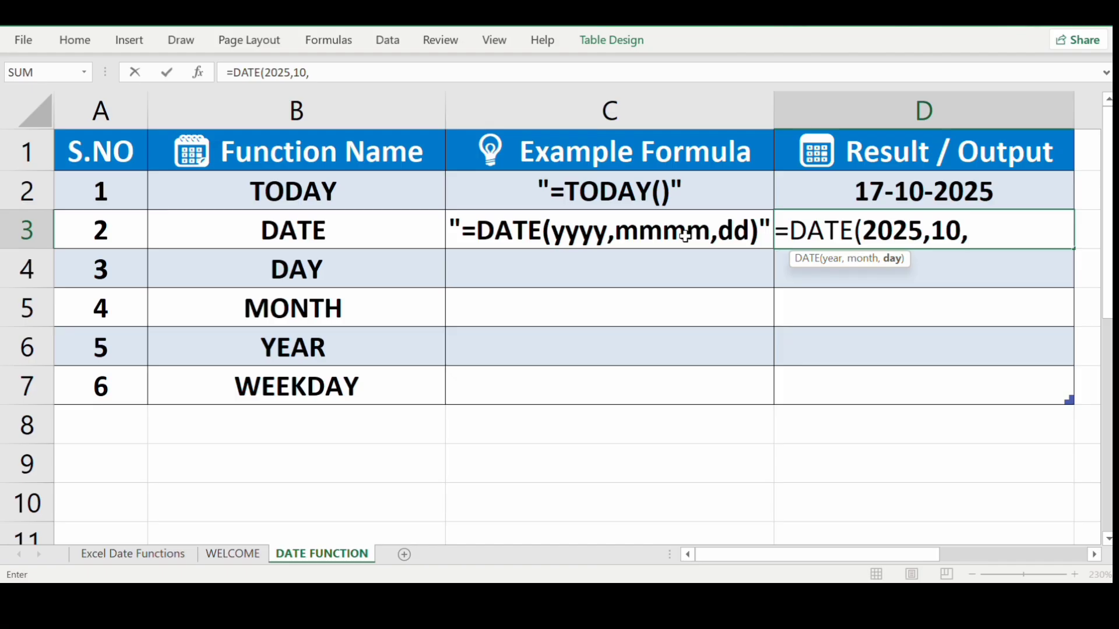
type("16)")
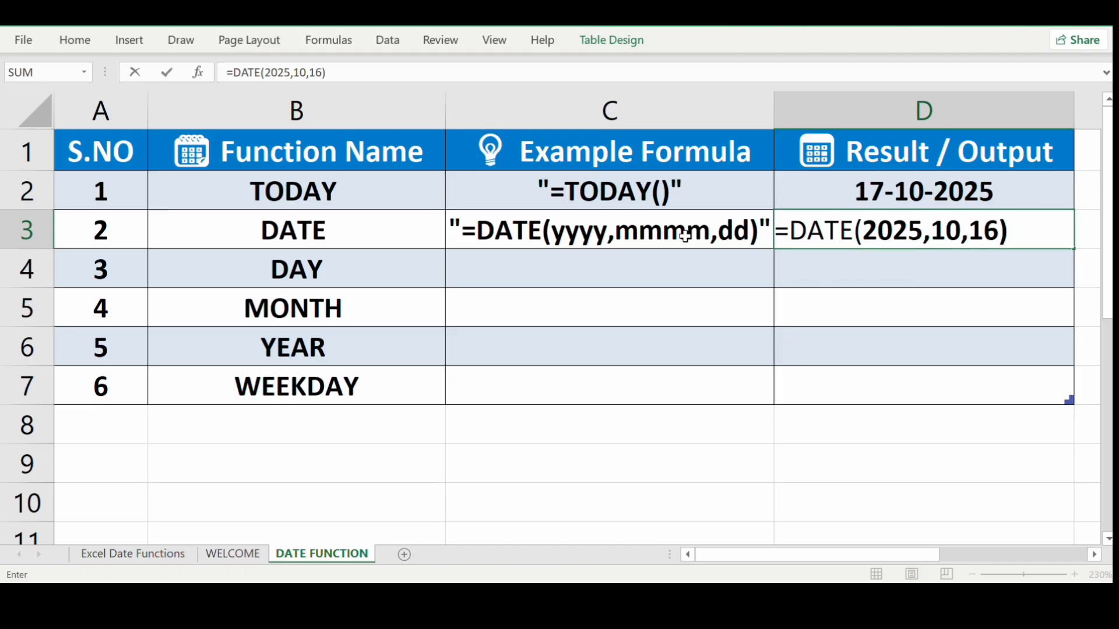
key("Return")
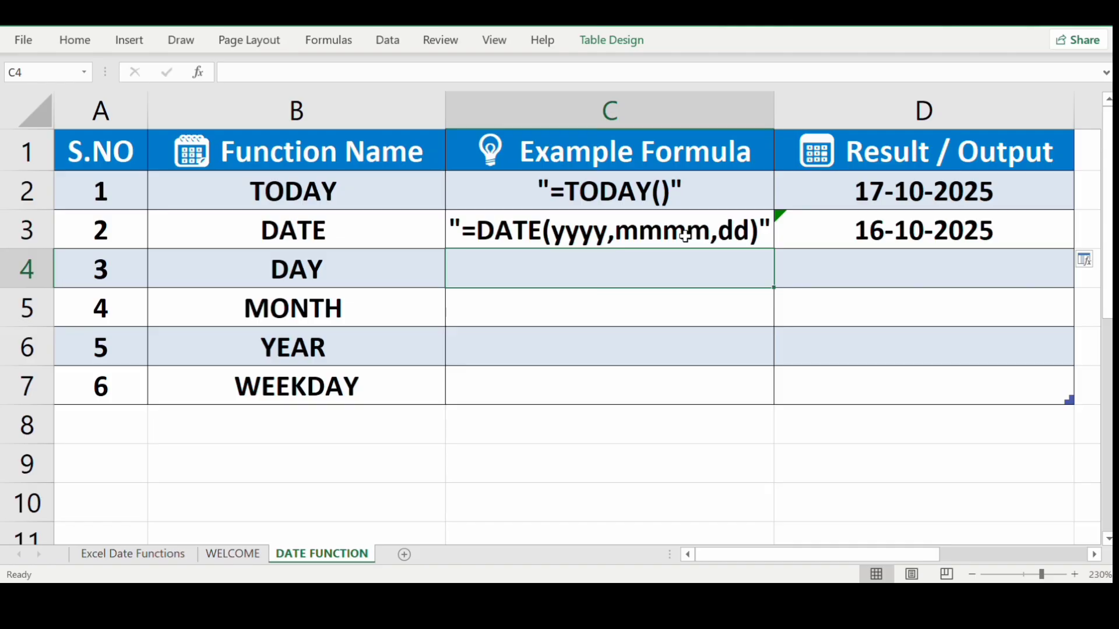
left_click(685, 236)
key("Right")
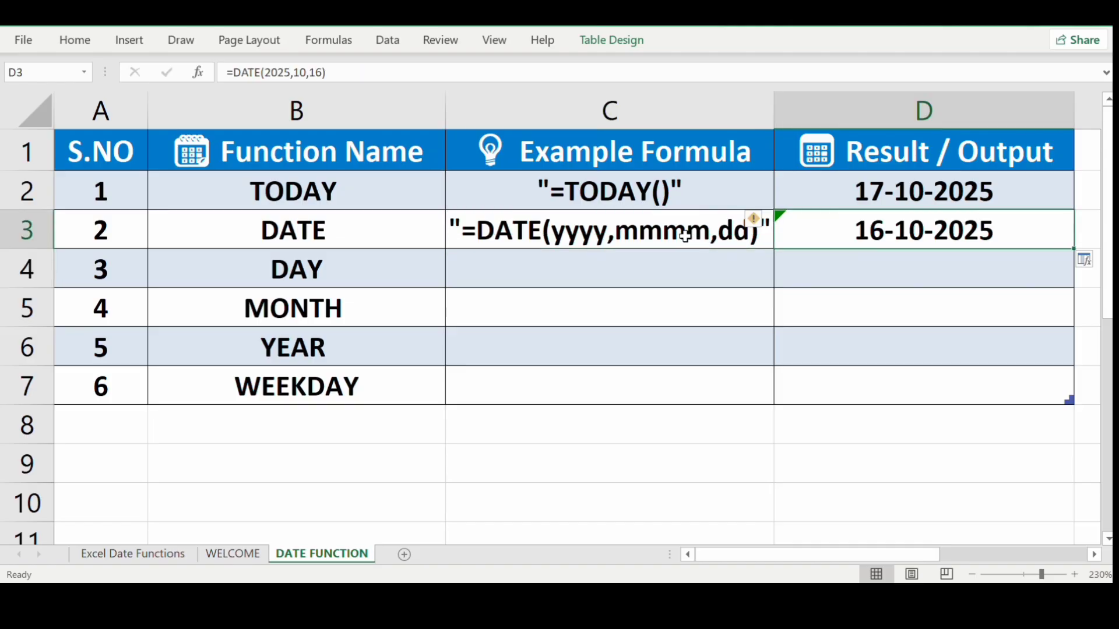
Type "=DAY(value)" as text in C4, fixing the misspelled 'vaule'.
left_click(653, 258)
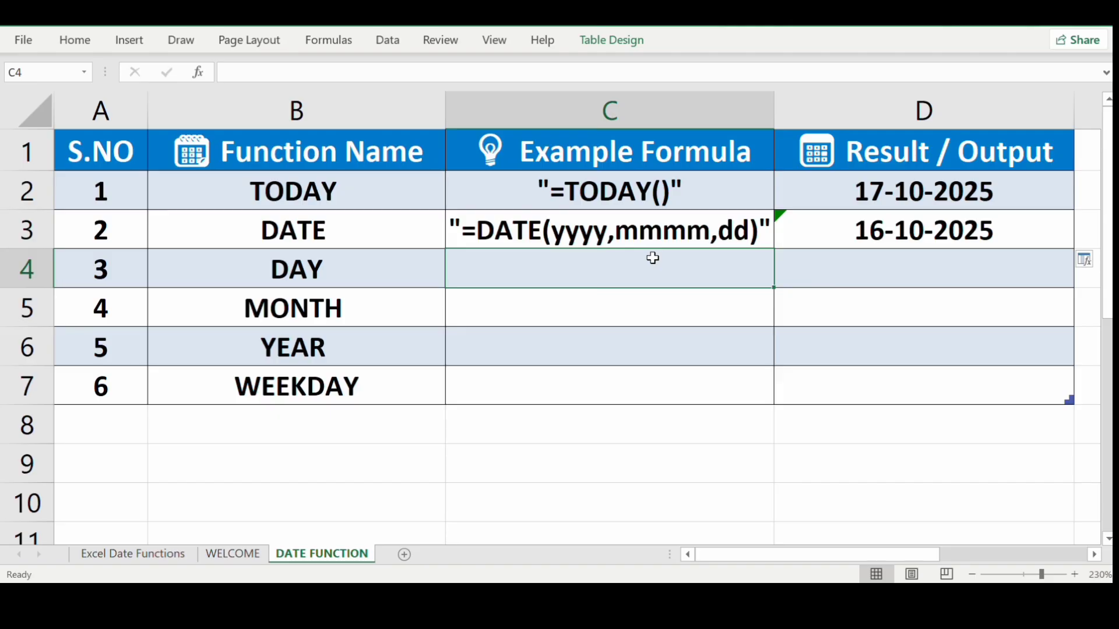
double_click(653, 257)
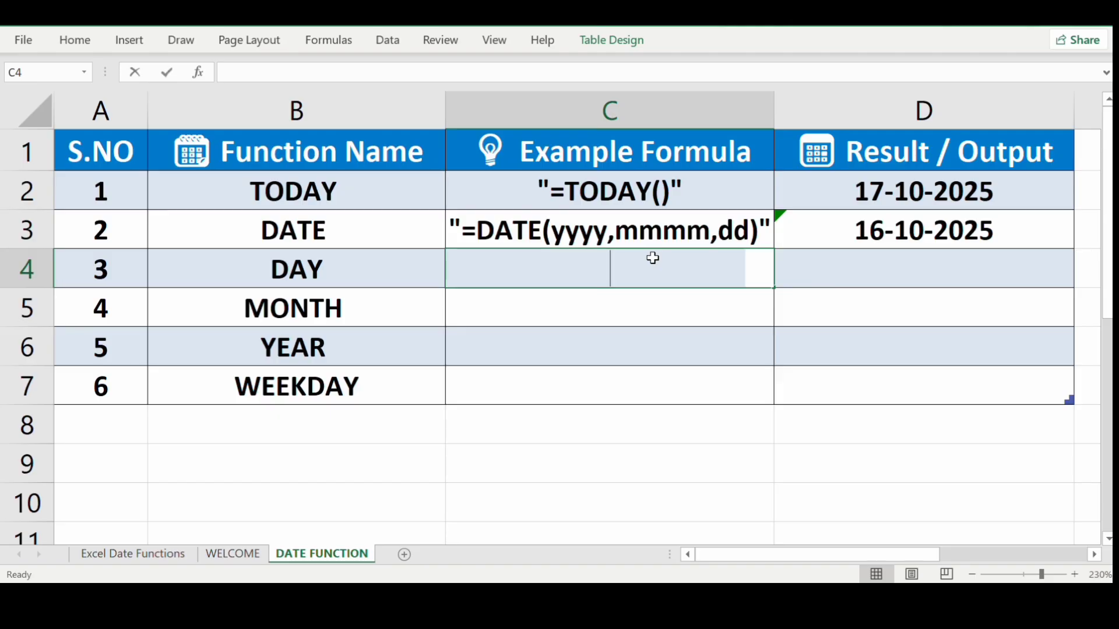
type("==")
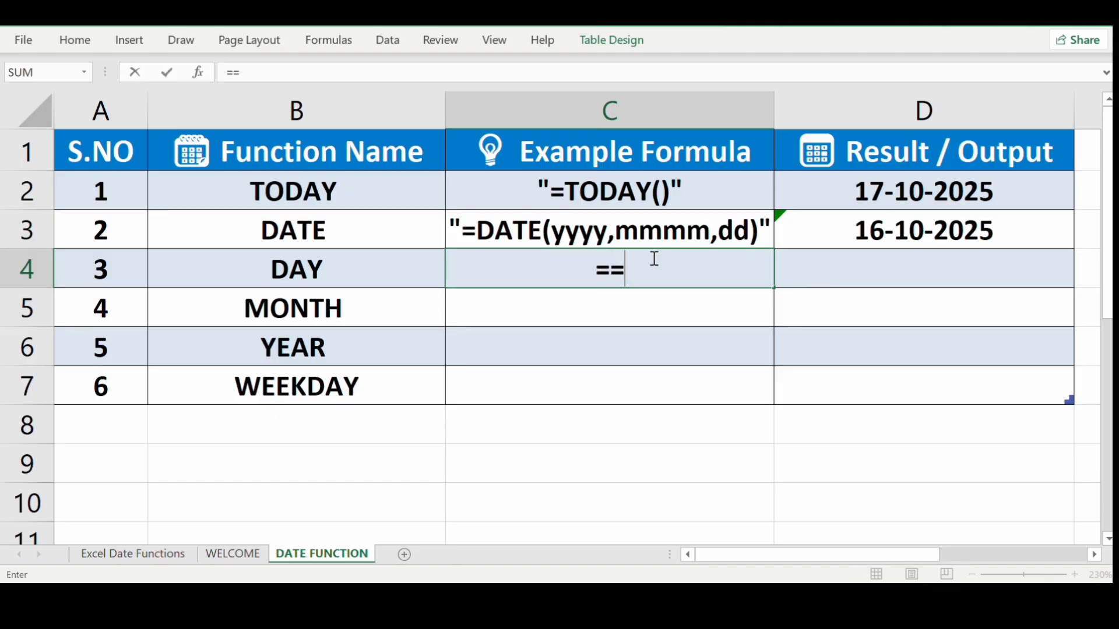
key("BackSpace")
key("BackSpace")
type("\"")
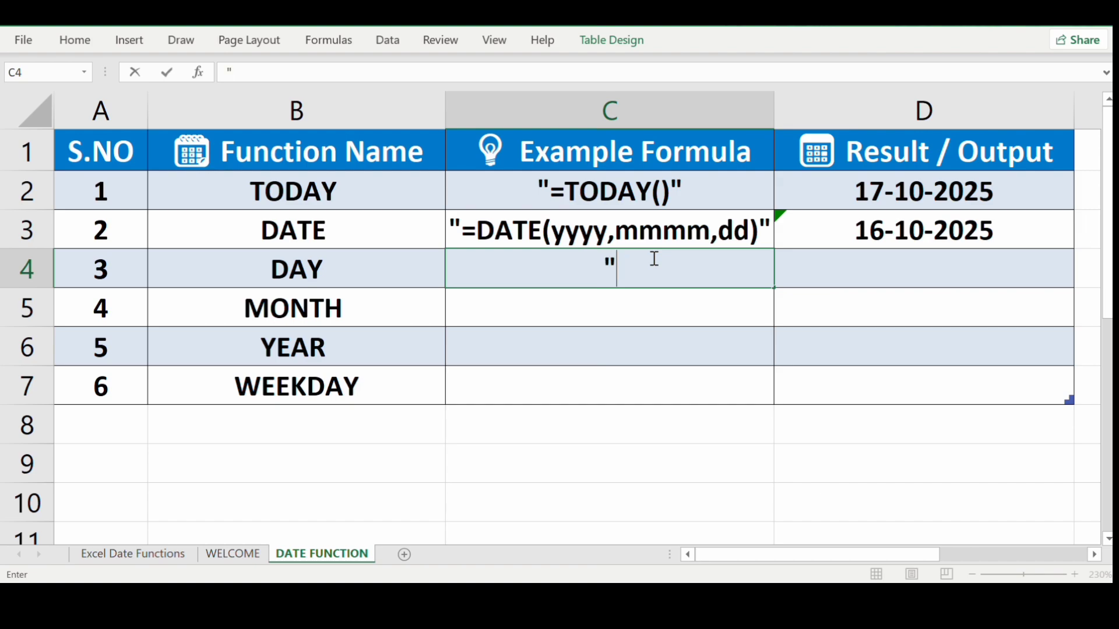
type("=D")
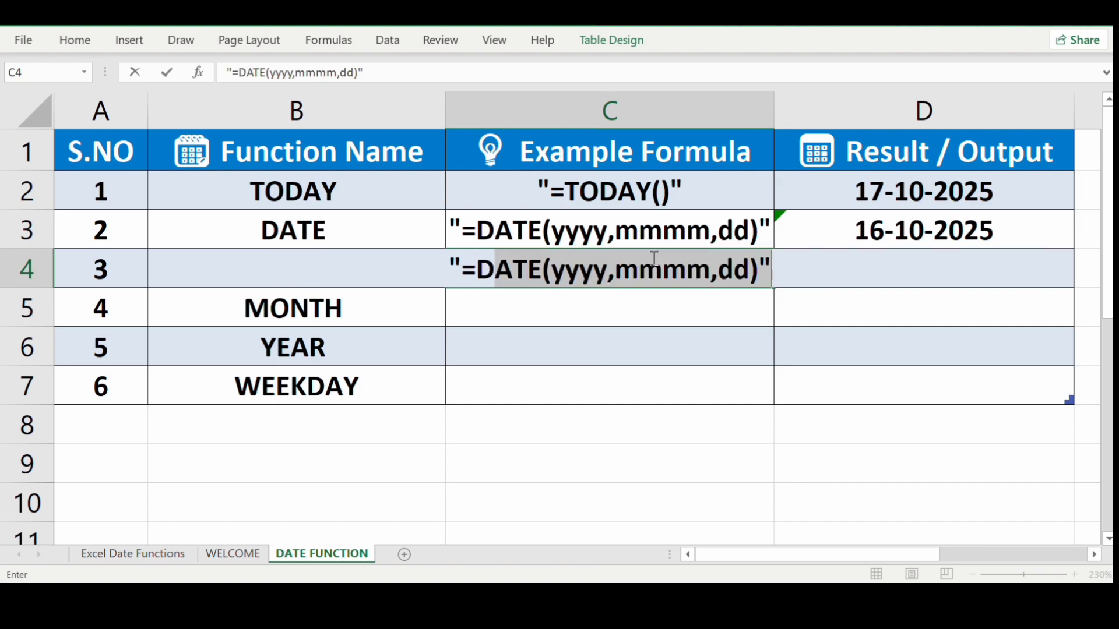
type("AY")
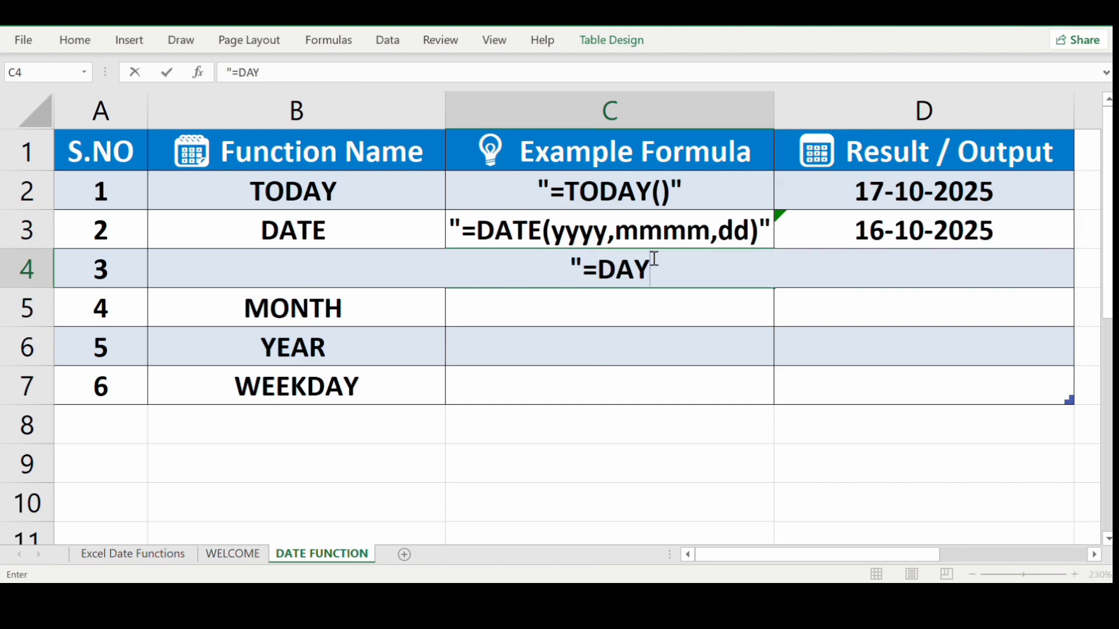
type("(v")
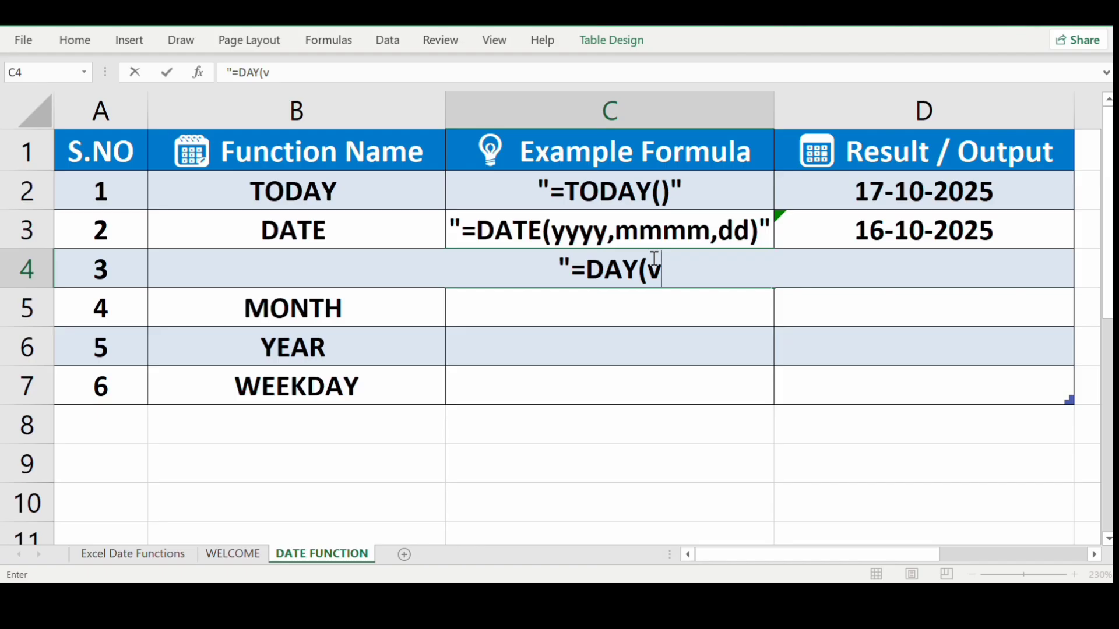
type("aule")
key("BackSpace")
key("BackSpace")
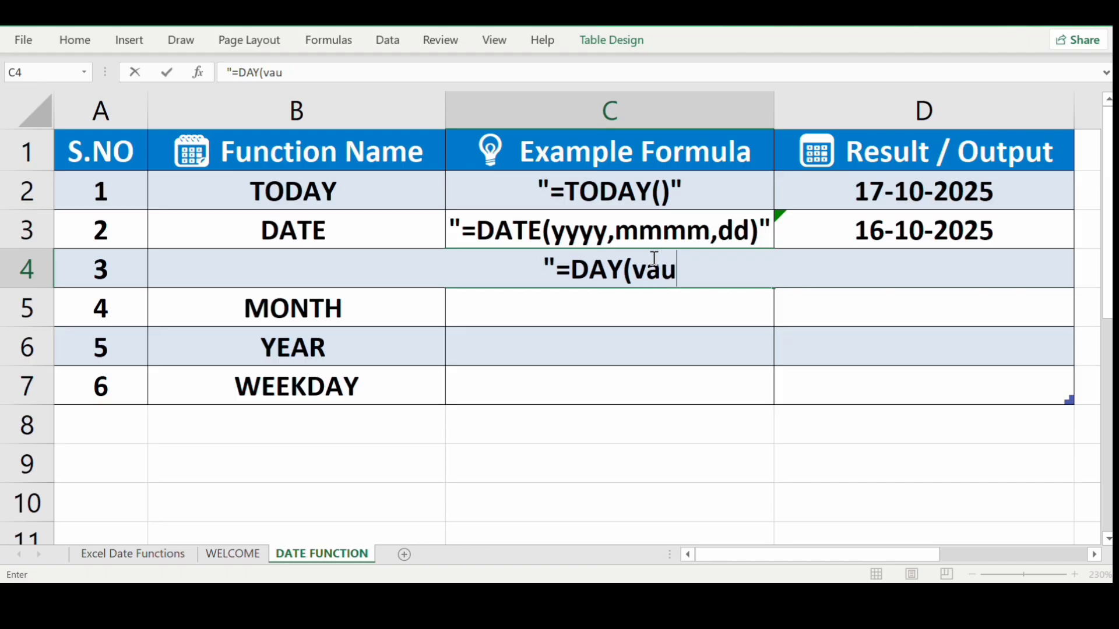
key("BackSpace")
type("lue")
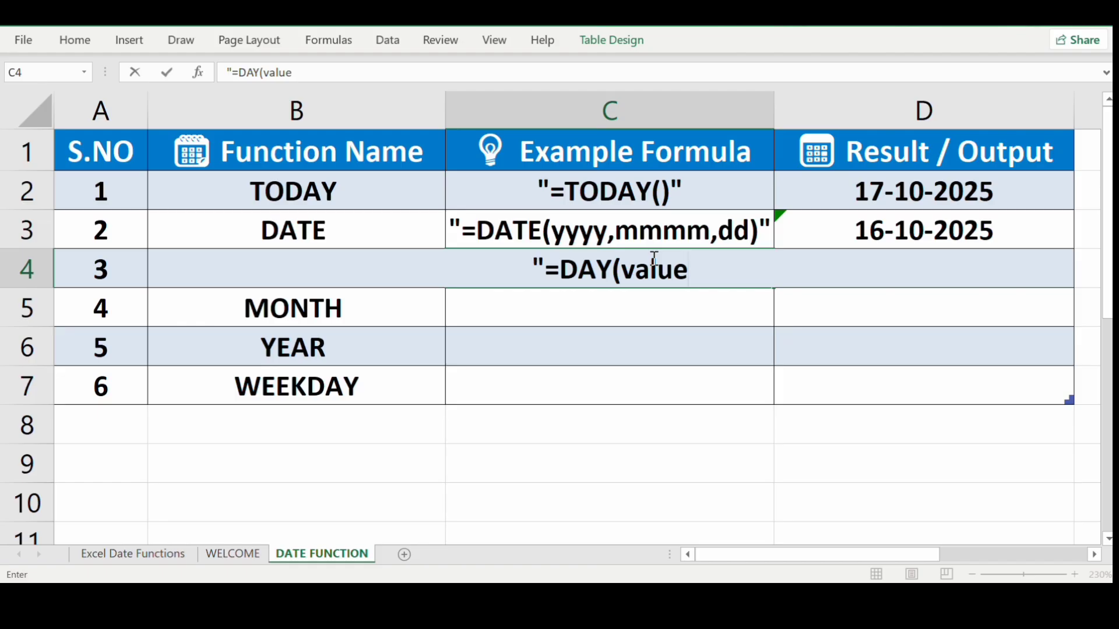
type(")\"")
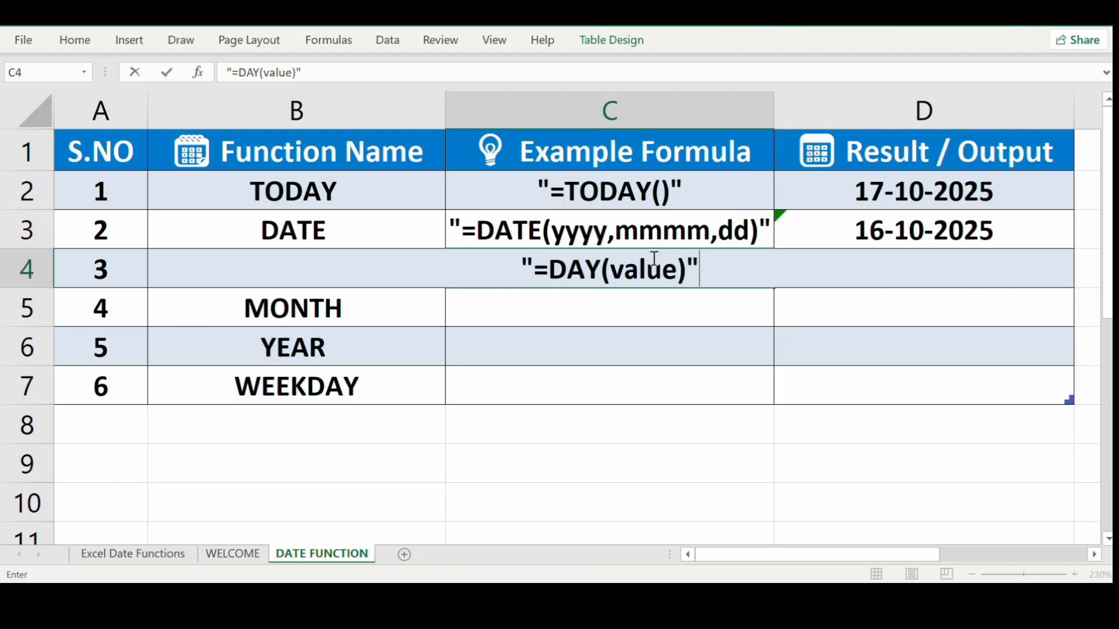
Commit the DAY example and enter =DAY(D3) in D4 so it shows 16.
key("Tab")
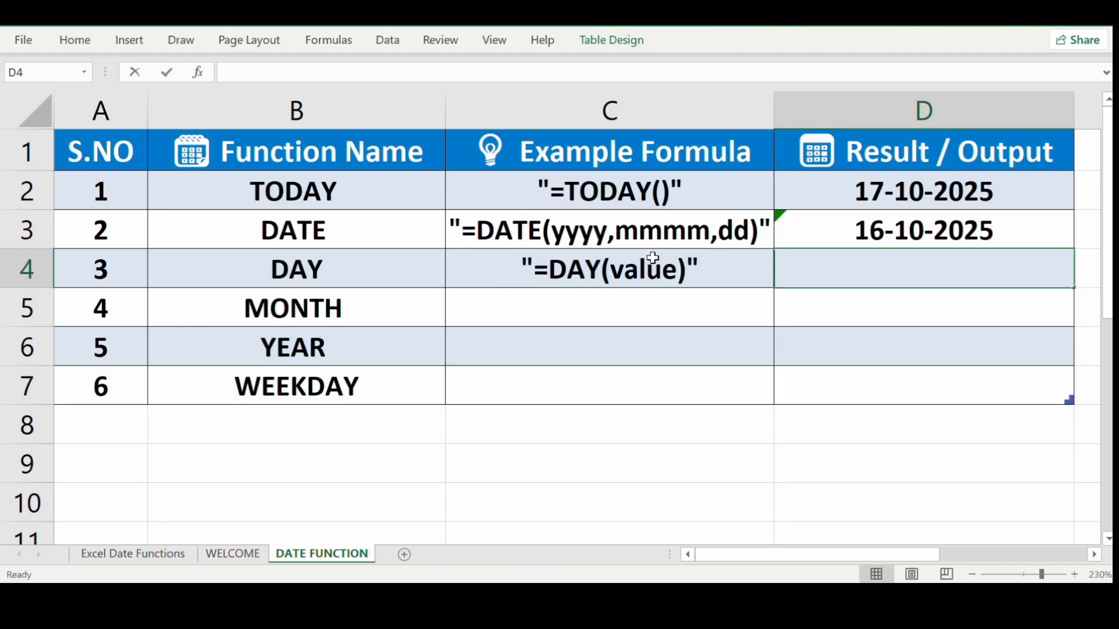
type("=day")
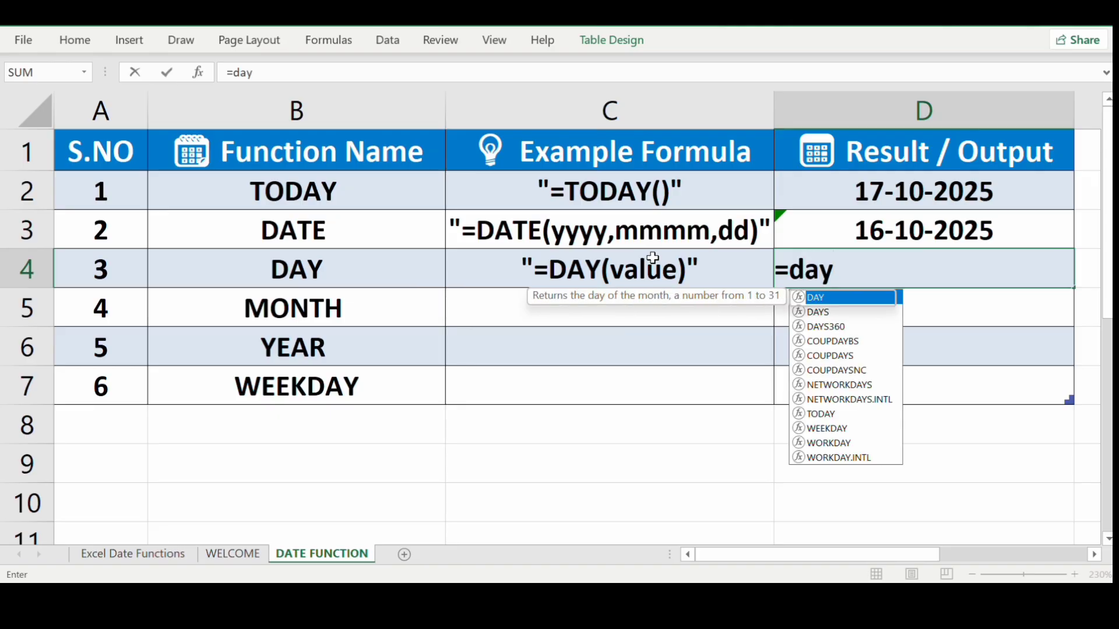
key("Tab")
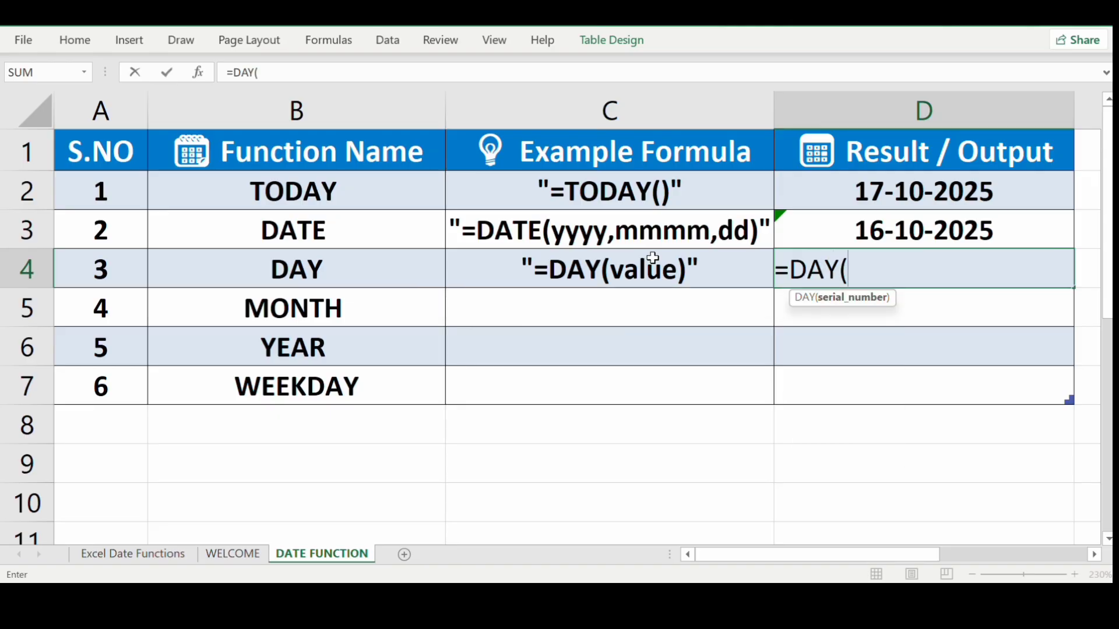
key("Up")
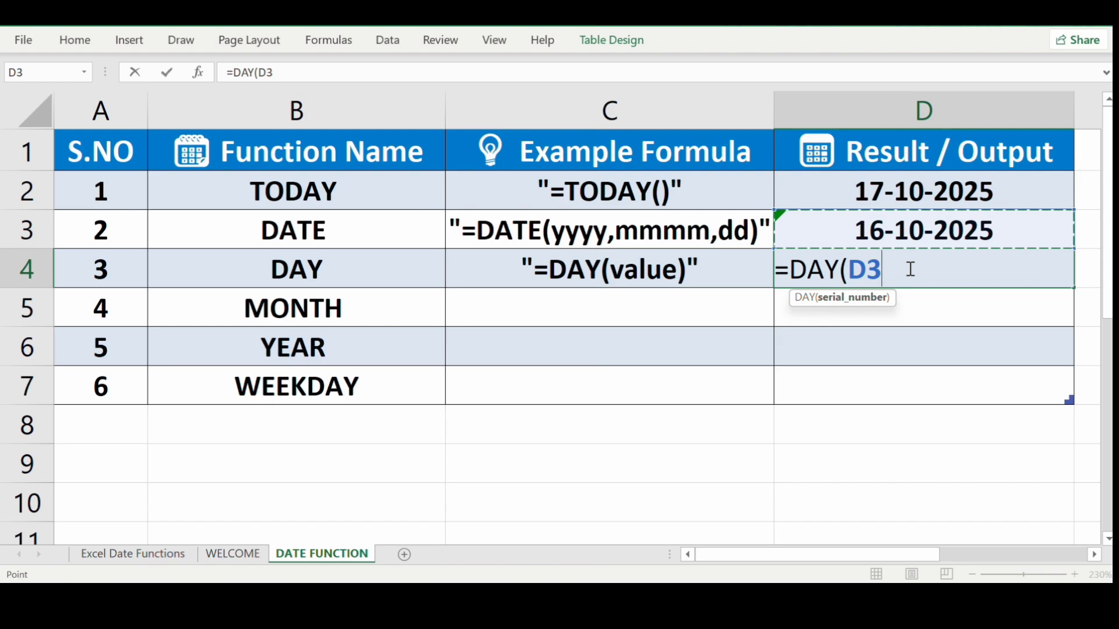
key("ctrl+Return")
left_click(973, 302)
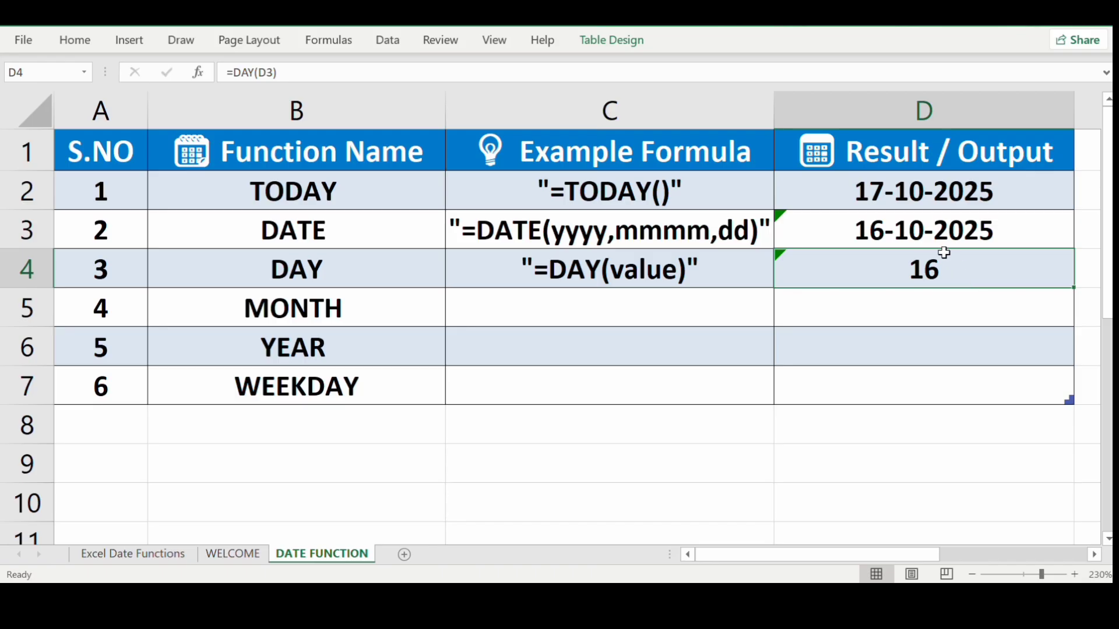
Enter the MONTH example text "=MONTH(value)" in C5.
left_click(671, 317)
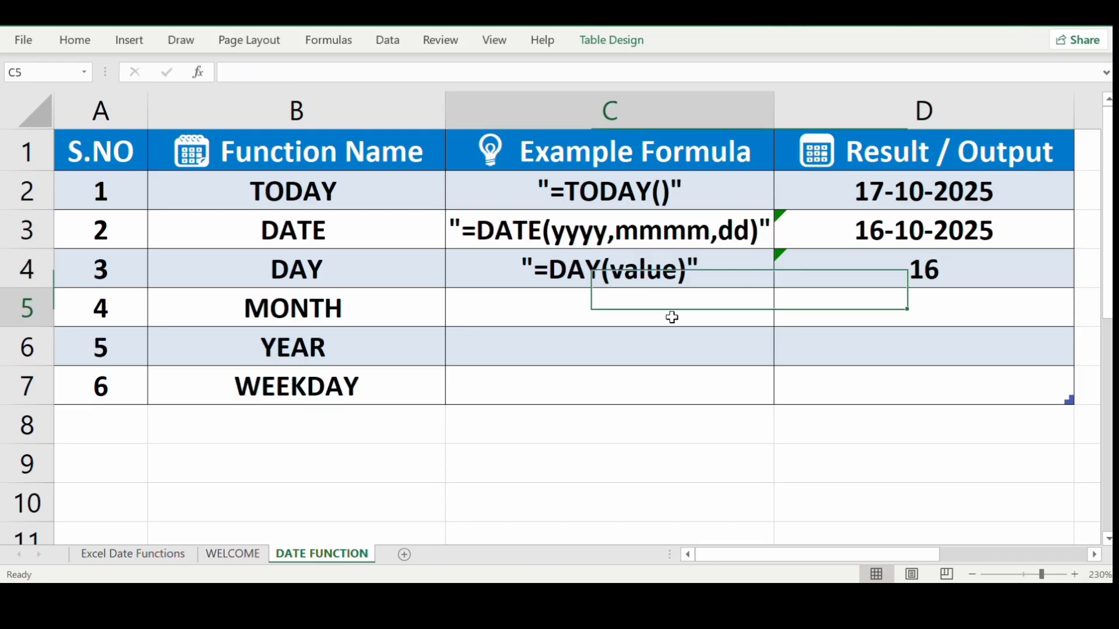
double_click(672, 317)
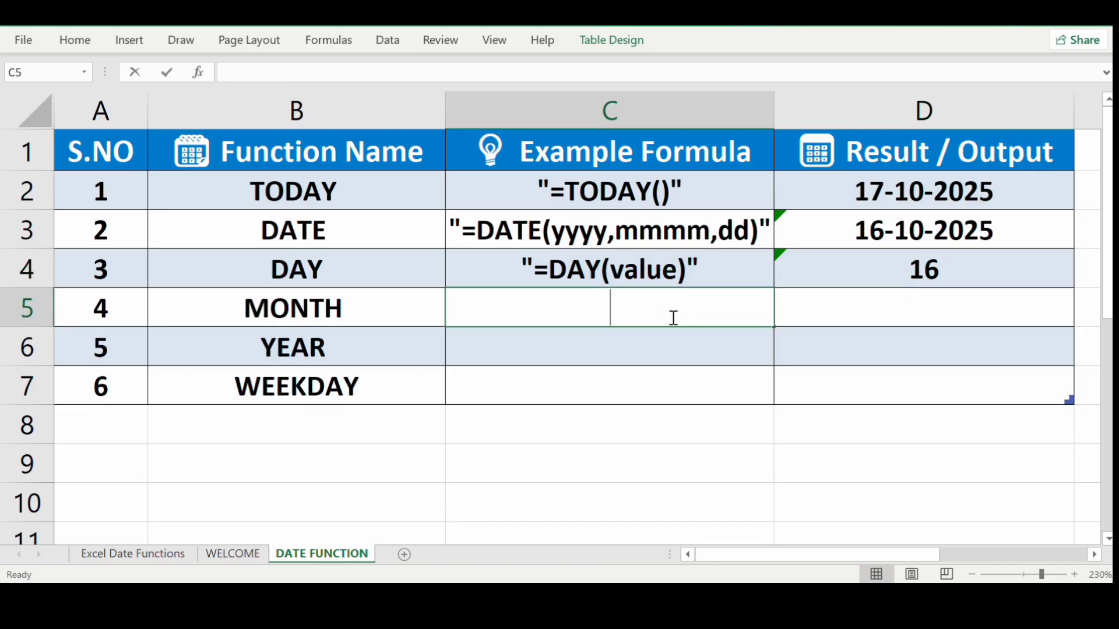
type("=")
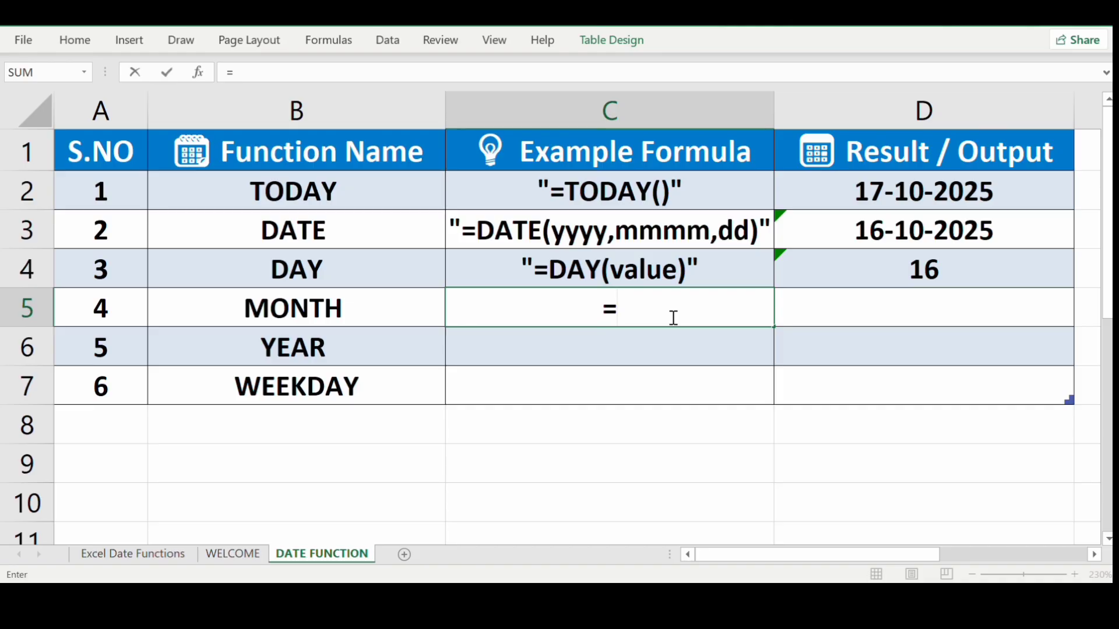
type("'")
key("BackSpace")
key("BackSpace")
type("\"=Mon")
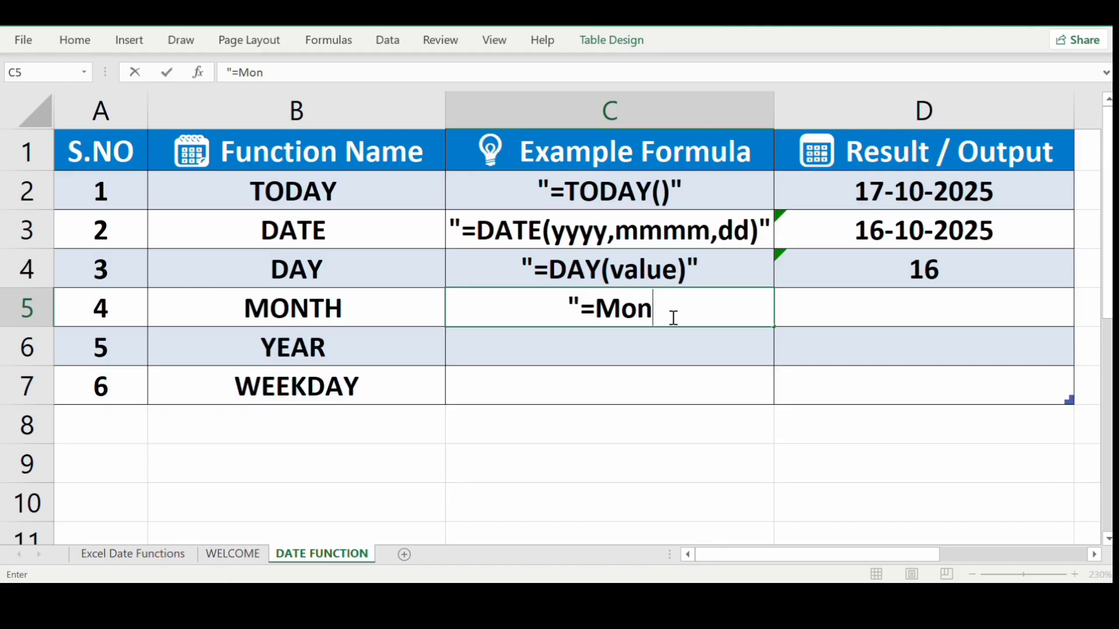
key("BackSpace")
key("BackSpace")
type("on")
key("BackSpace")
key("BackSpace")
type("O")
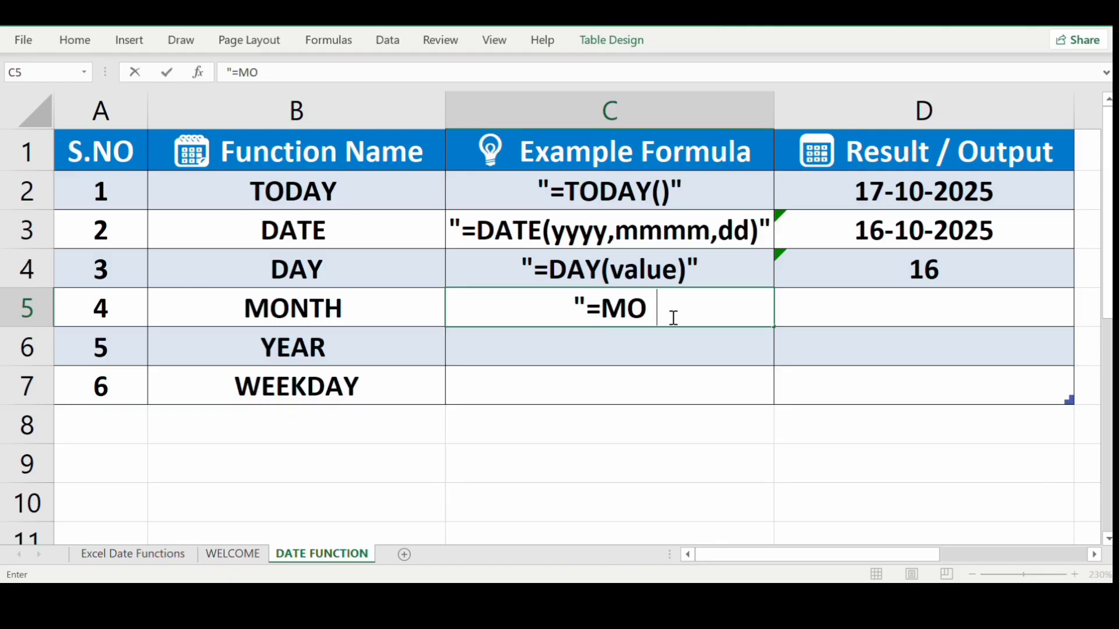
type("NTH(")
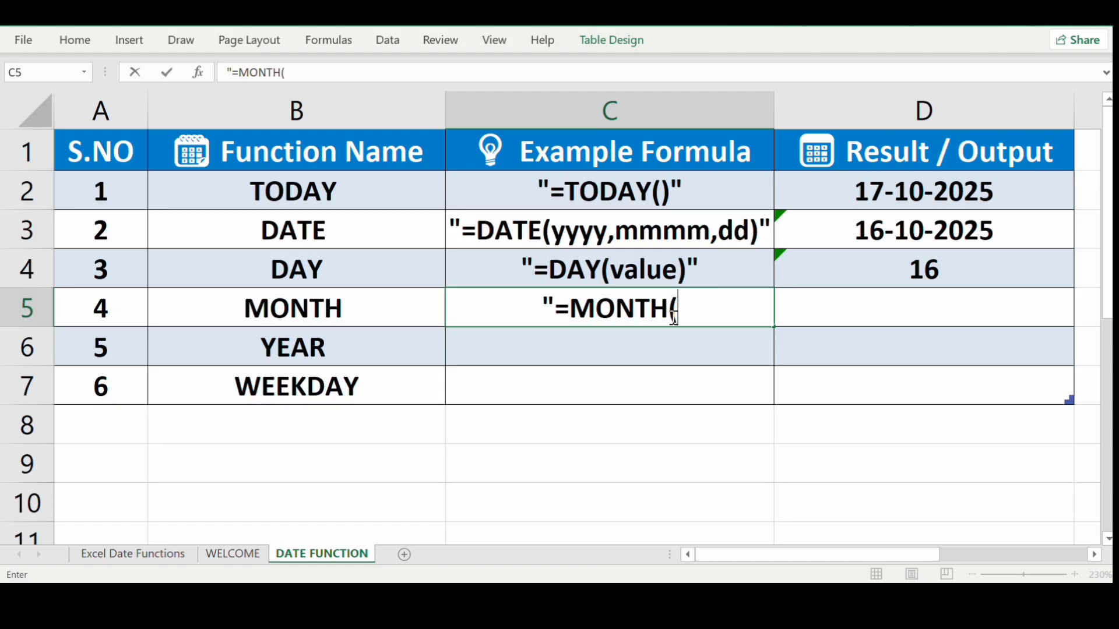
type("v")
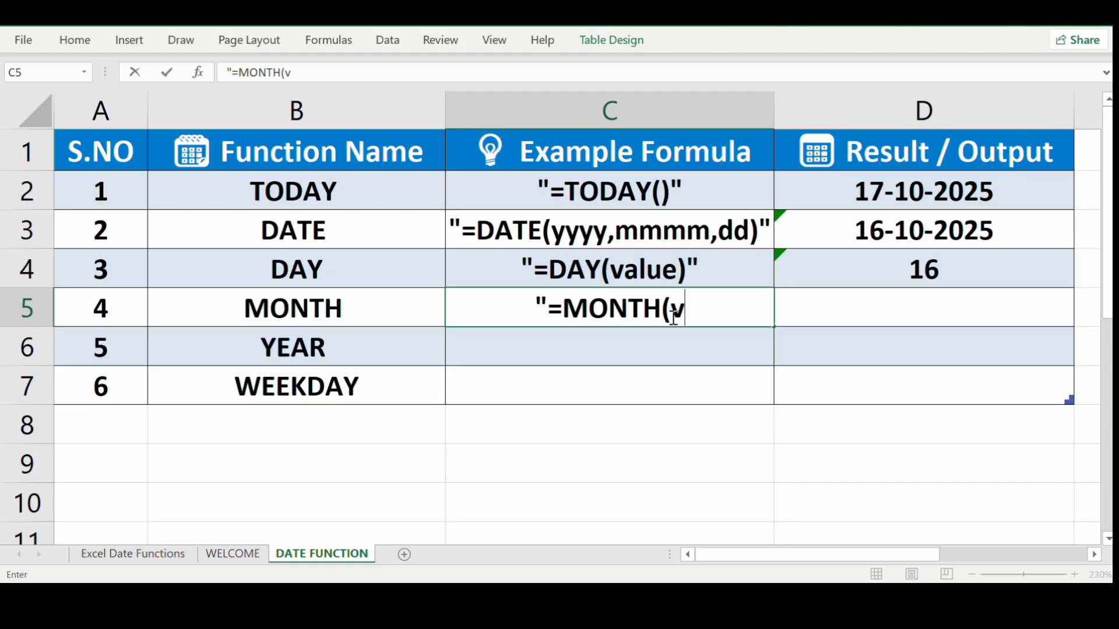
type("alue)")
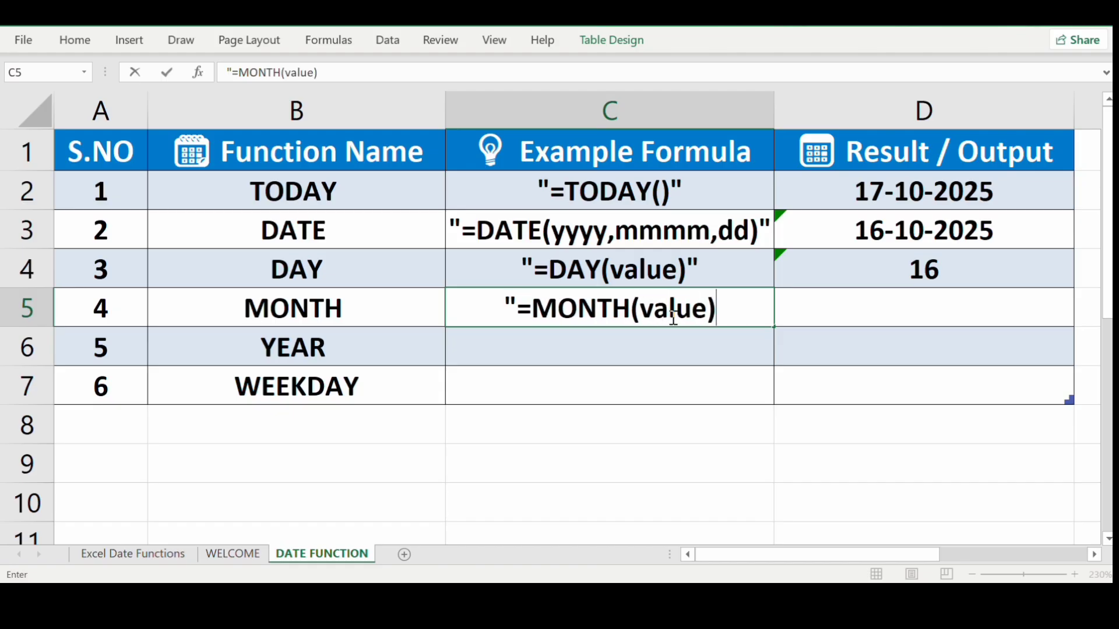
type("\"")
Enter =MONTH(D3) in D5 so it shows 10.
left_click(963, 300)
type("=")
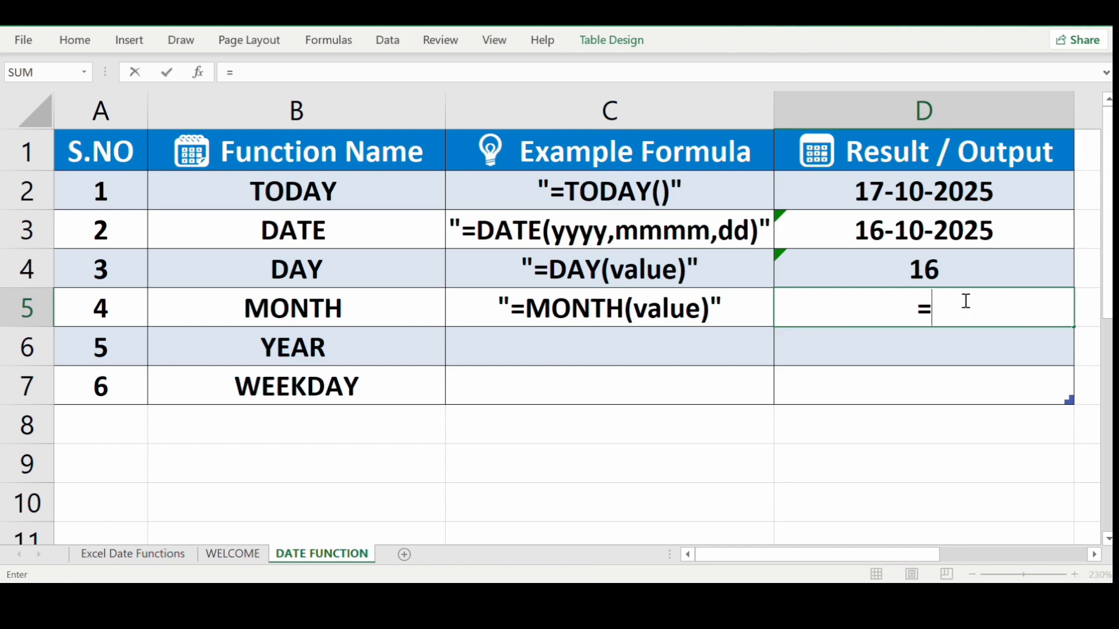
type("mo")
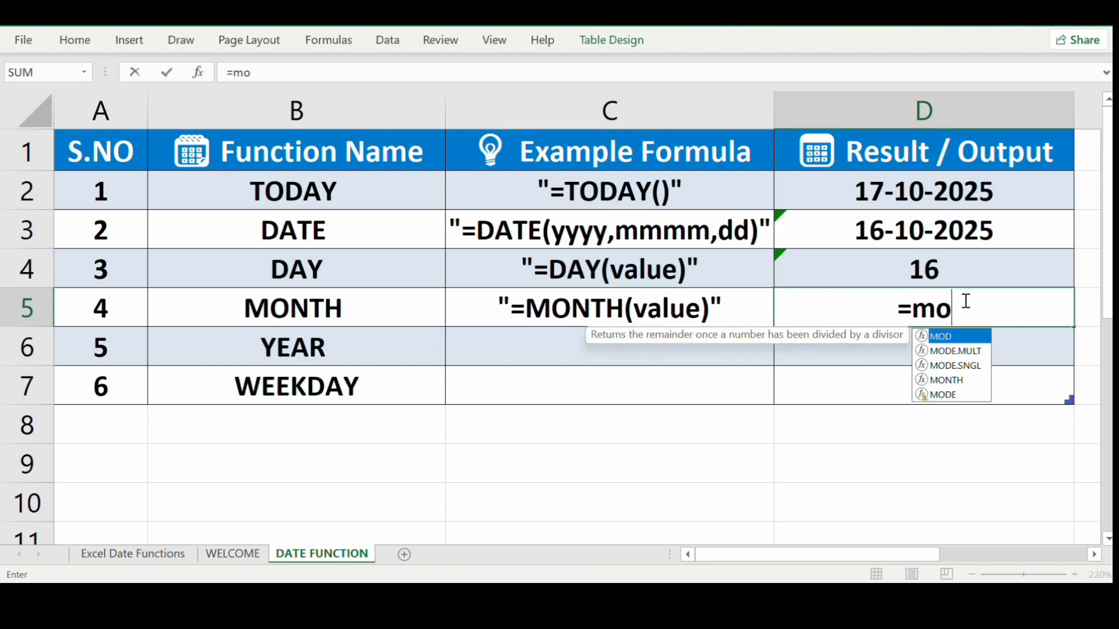
type("n")
key("Tab")
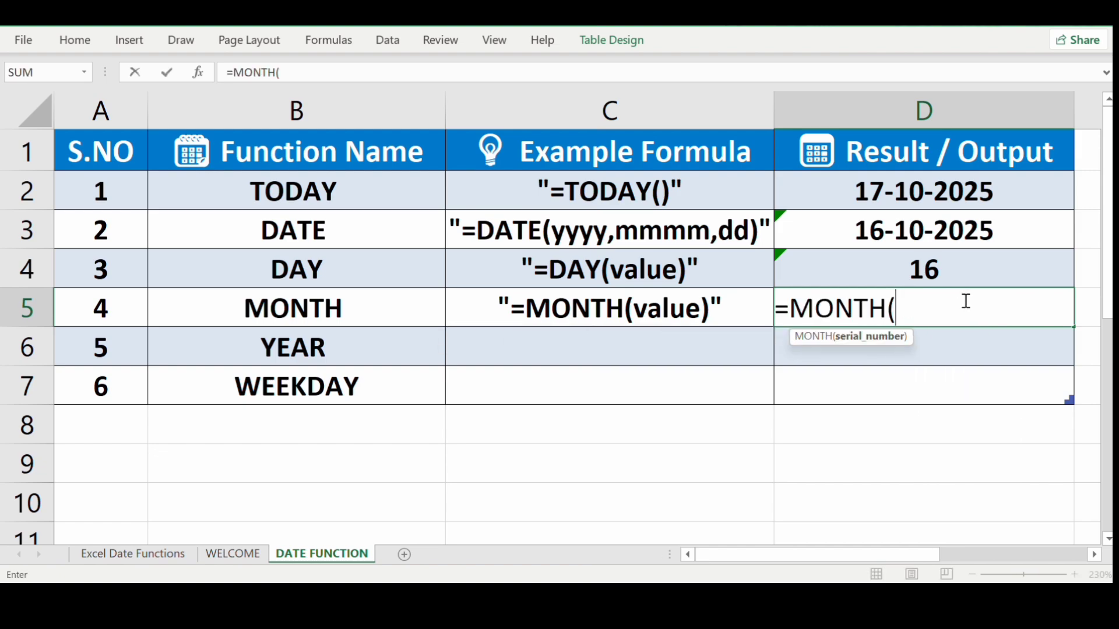
left_click(946, 234)
key("Return")
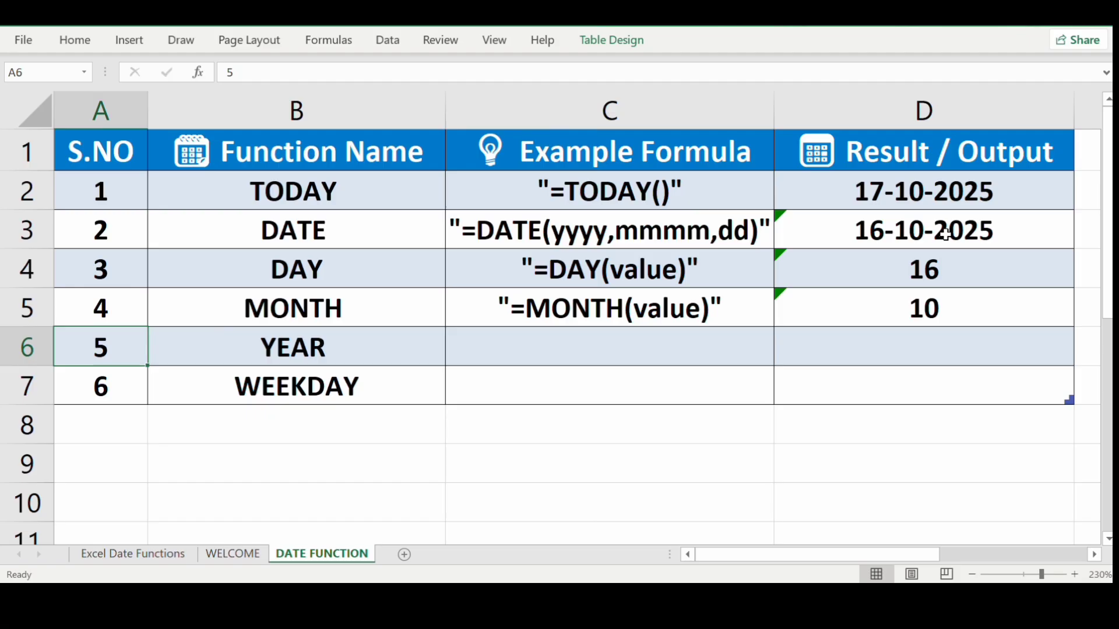
Enter the YEAR example text "=YEAR(value)" in C6.
left_click(543, 341)
type("=")
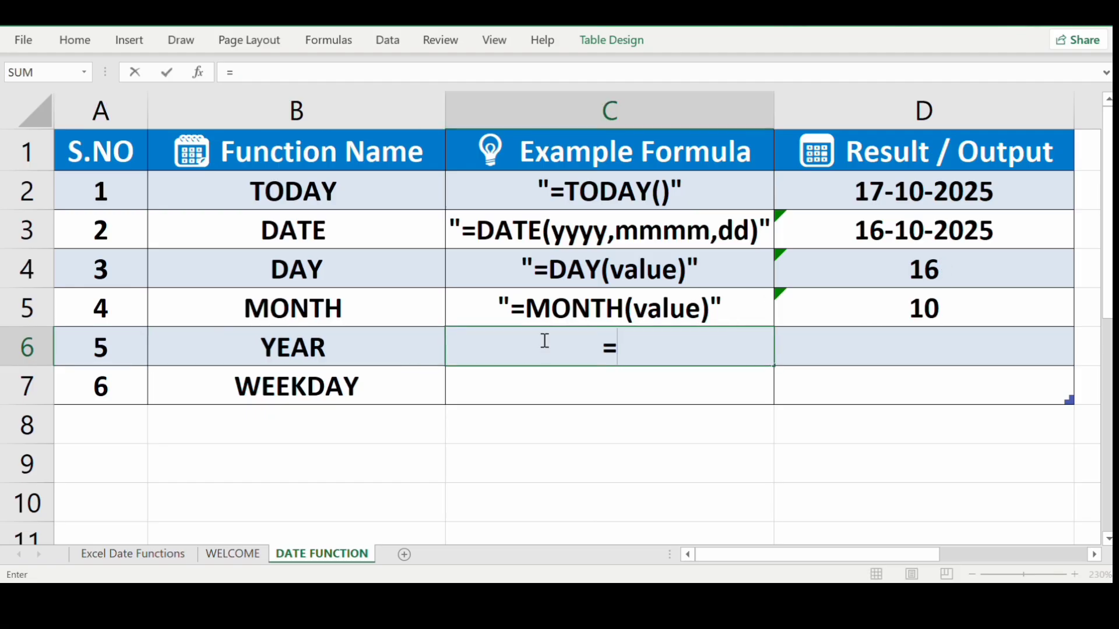
key("BackSpace")
type("\"=ya")
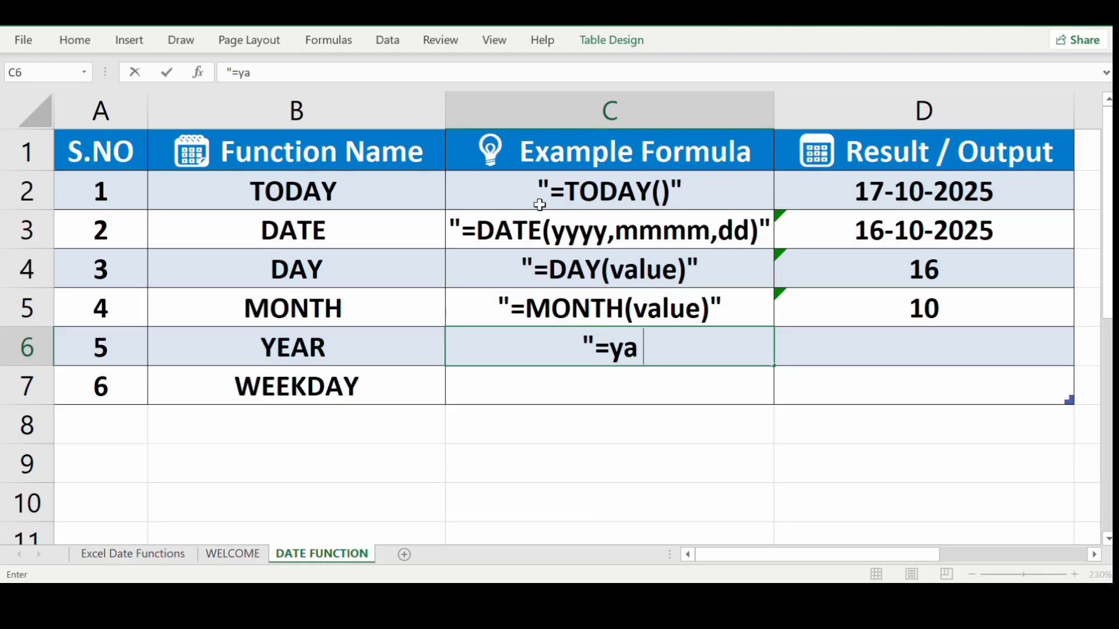
key("BackSpace")
key("BackSpace")
type("YEAR")
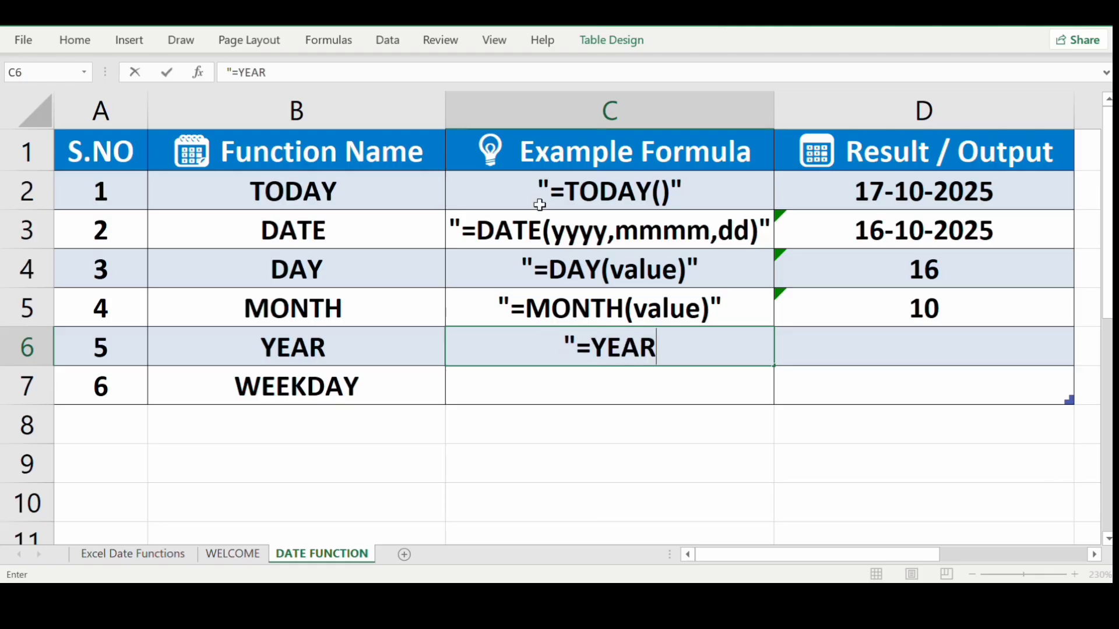
type("(va")
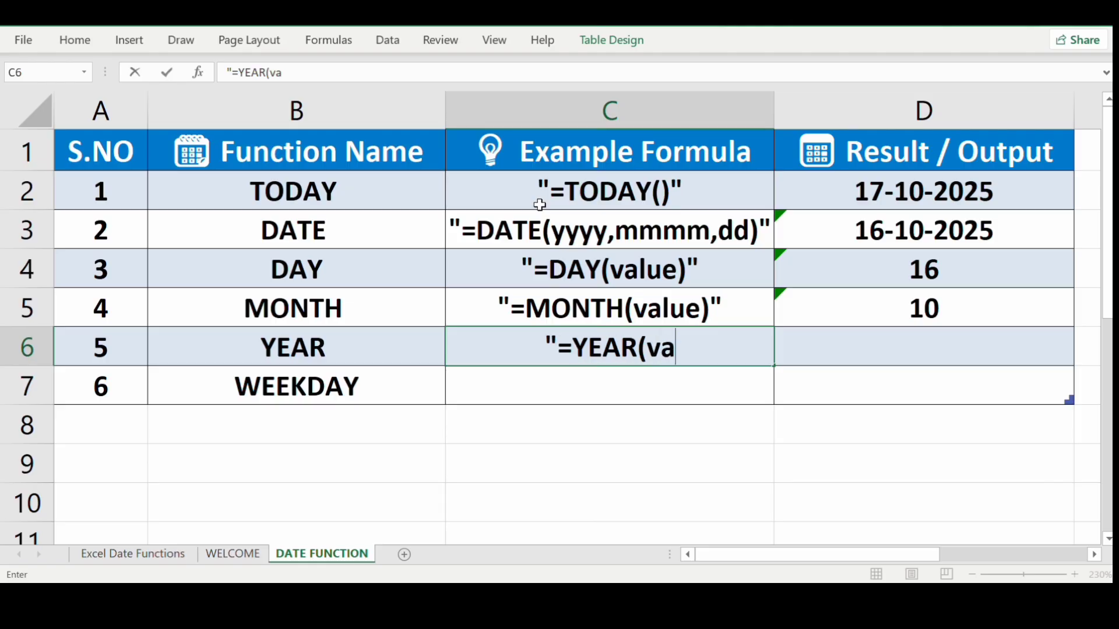
type("lue)\"")
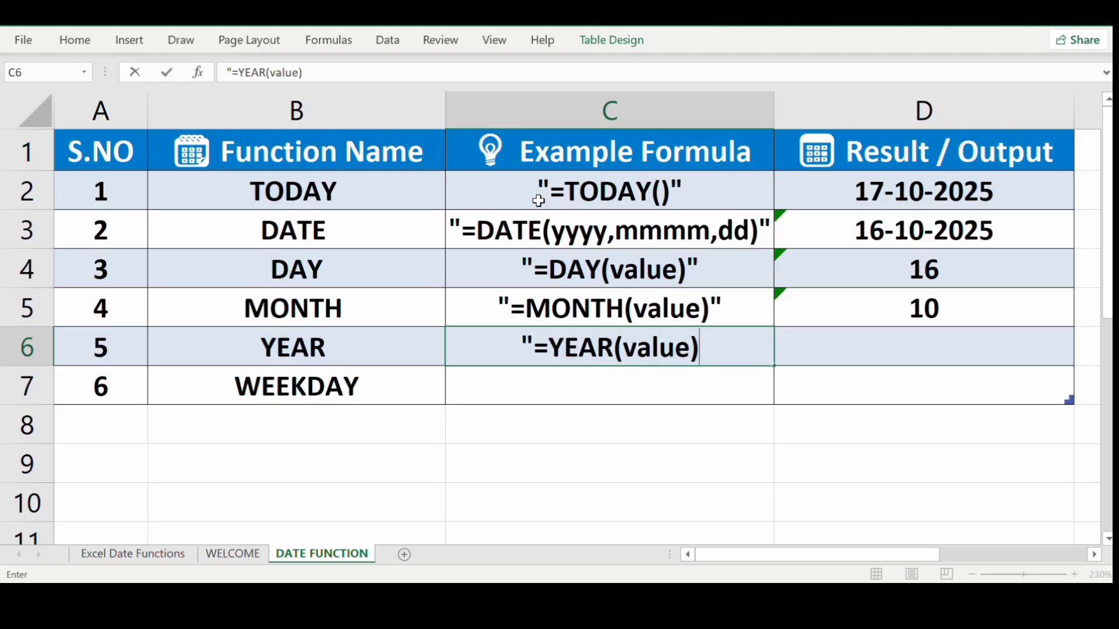
key("Tab")
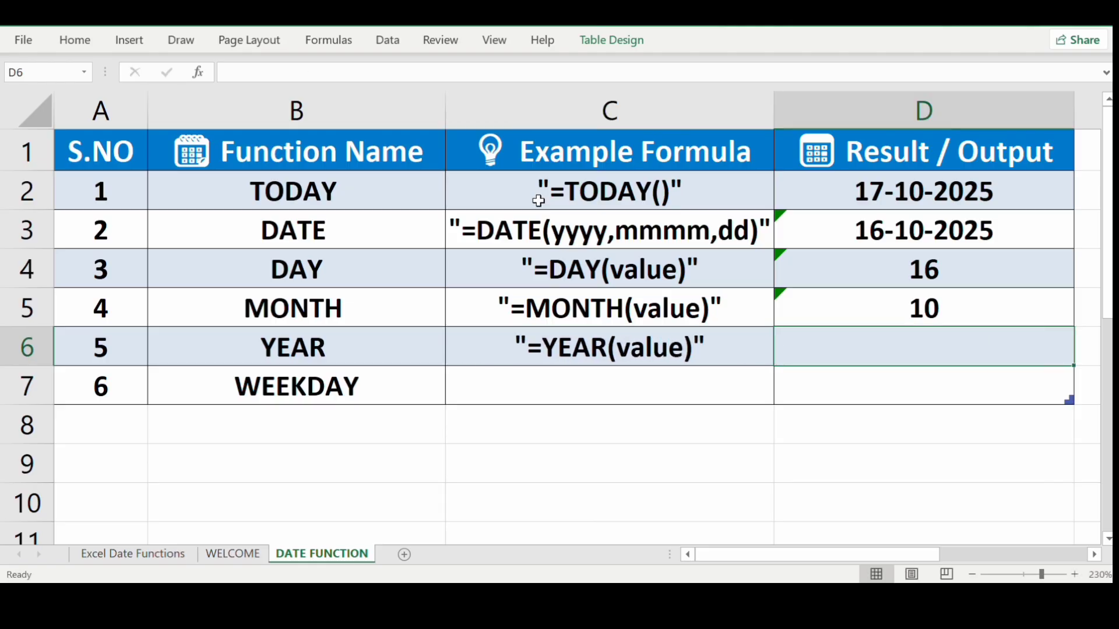
Enter =YEAR(D3) in D6 so it shows 2025.
type("=year")
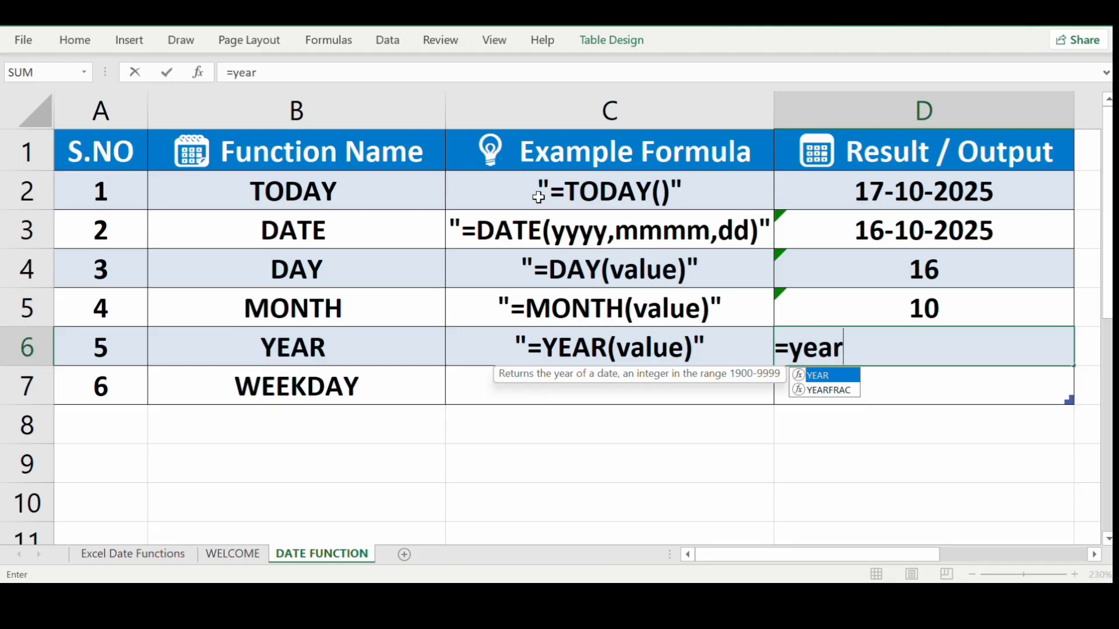
key("Tab")
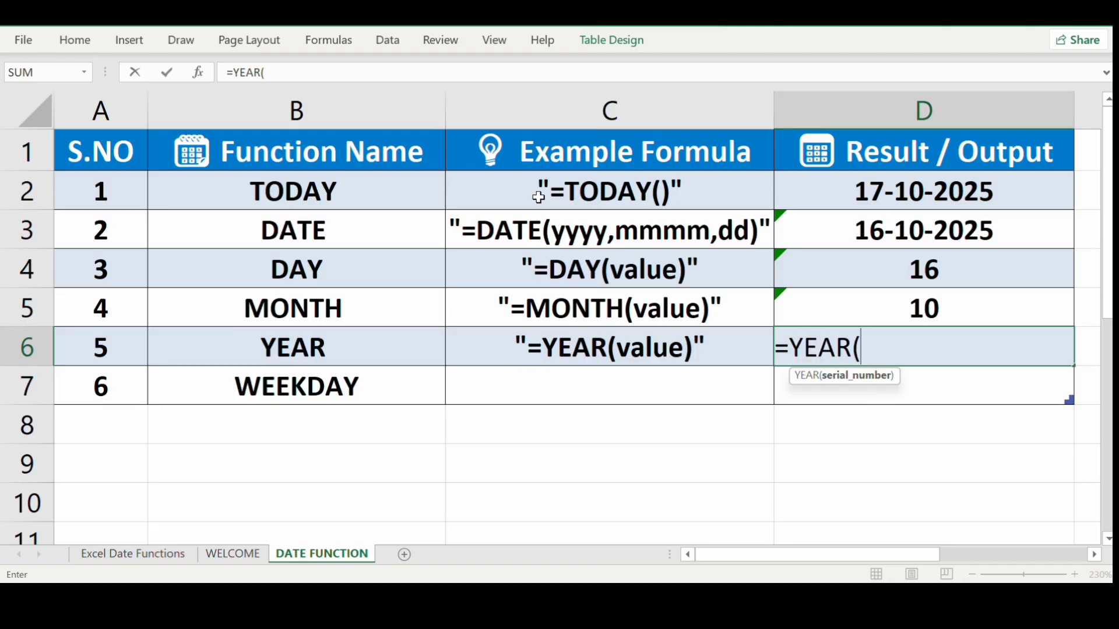
left_click(905, 235)
key("Return")
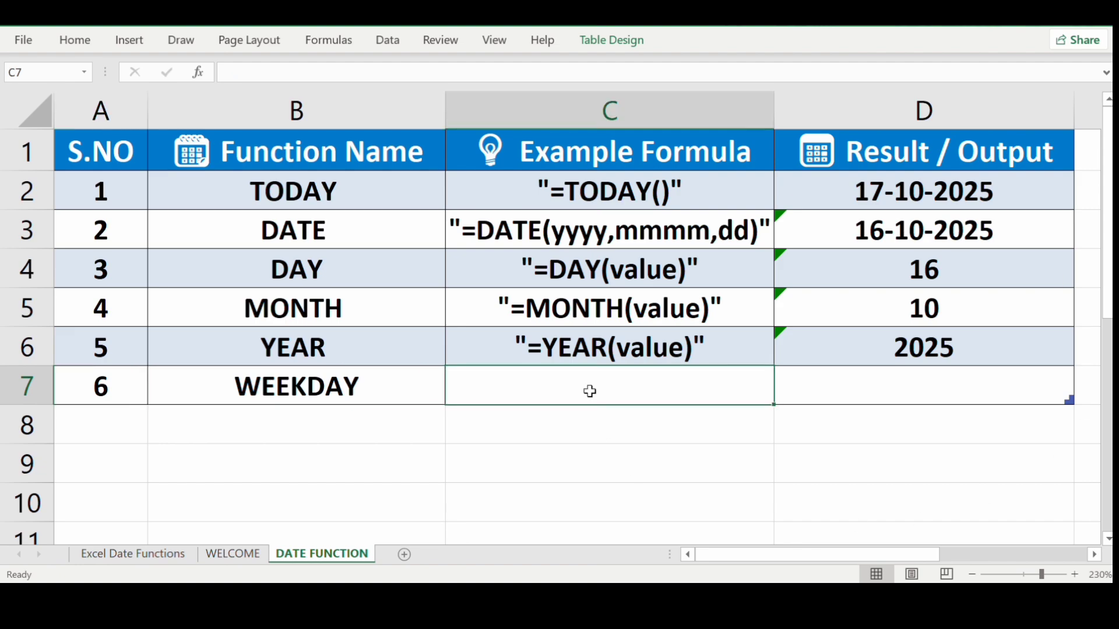
Type "=WEEKDAY(value)" as text in C7, correcting the letter-case typos.
double_click(485, 397)
type("\"=We")
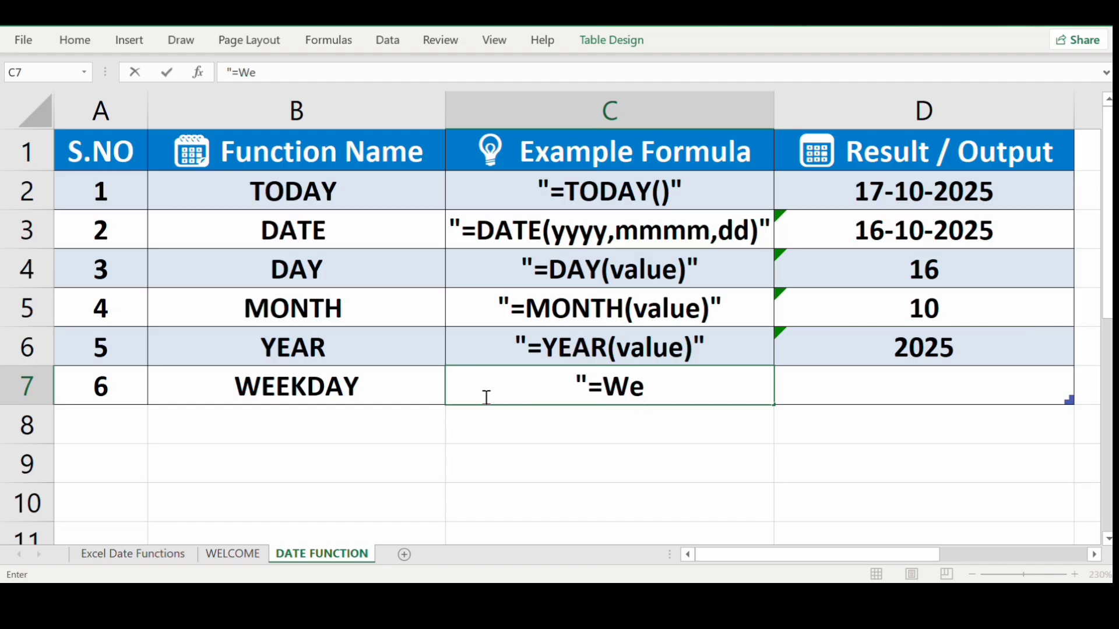
key("BackSpace")
type("E")
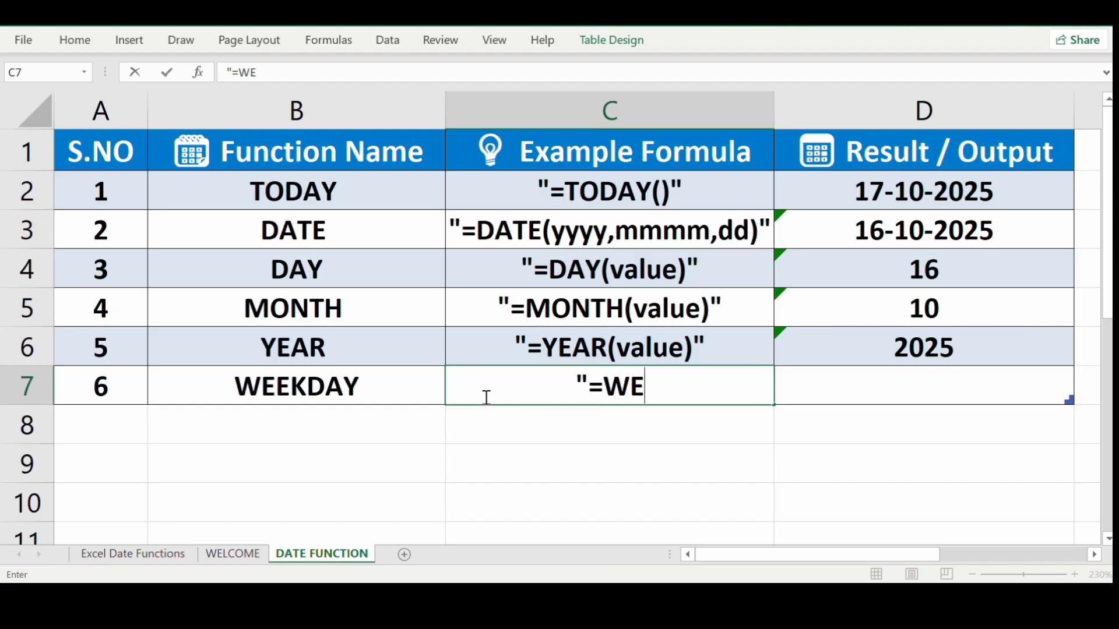
type("EKDAY")
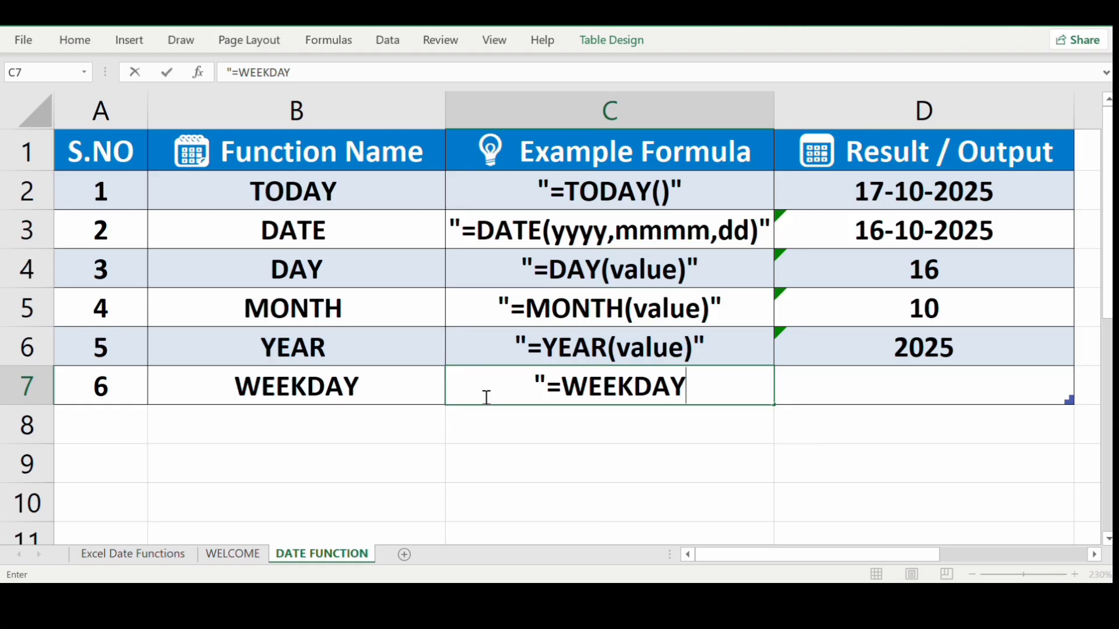
type("(")
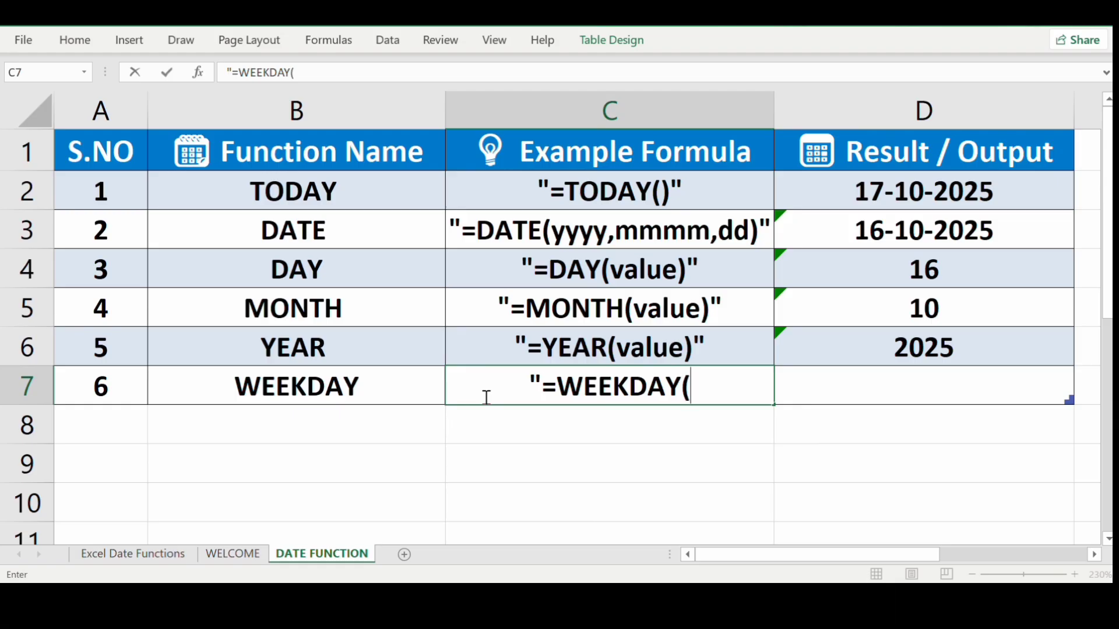
type("V")
key("BackSpace")
type("V")
key("BackSpace")
type("vA")
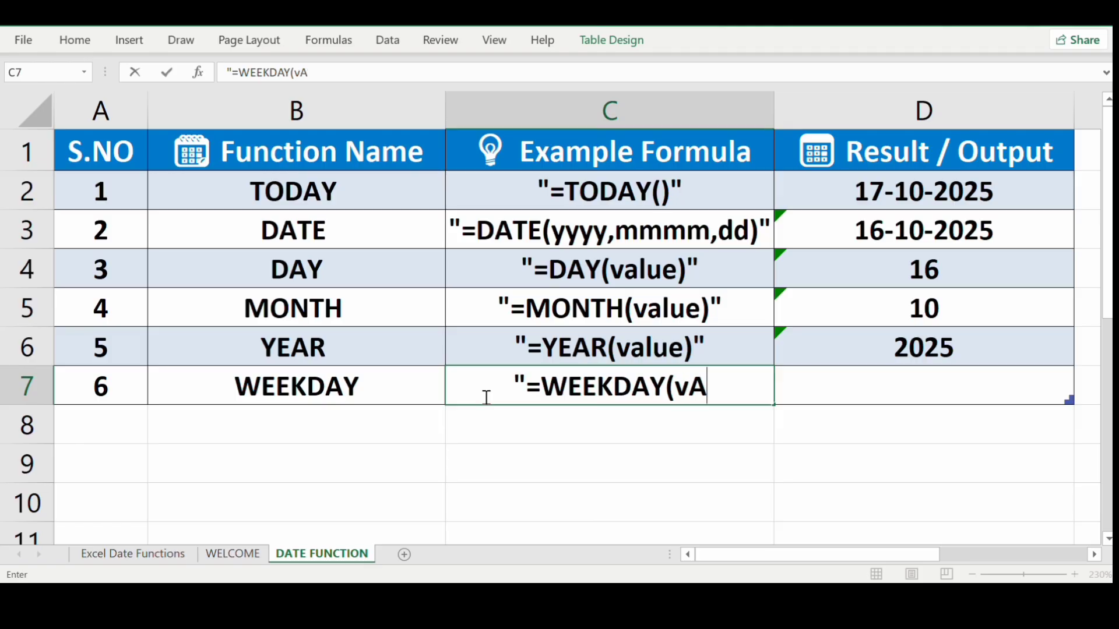
key("BackSpace")
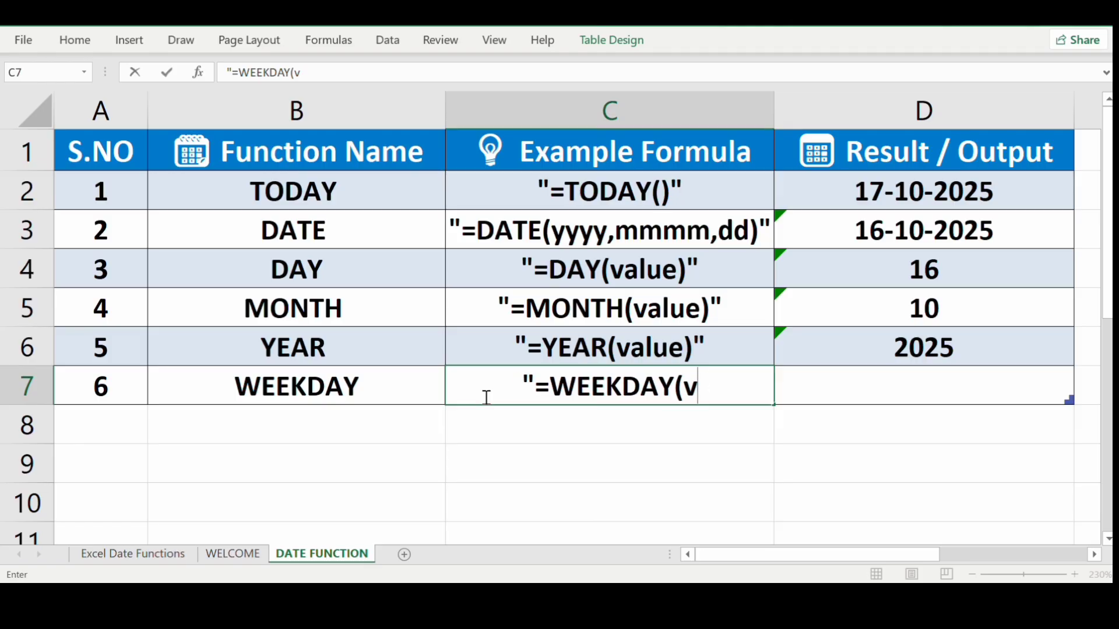
type("al")
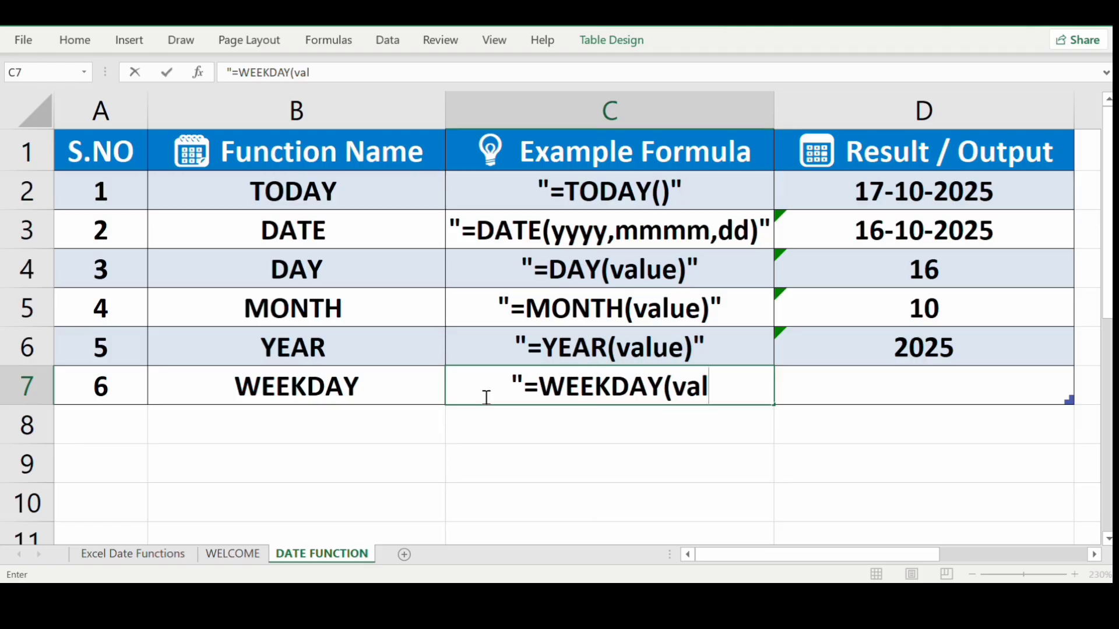
type("ue)")
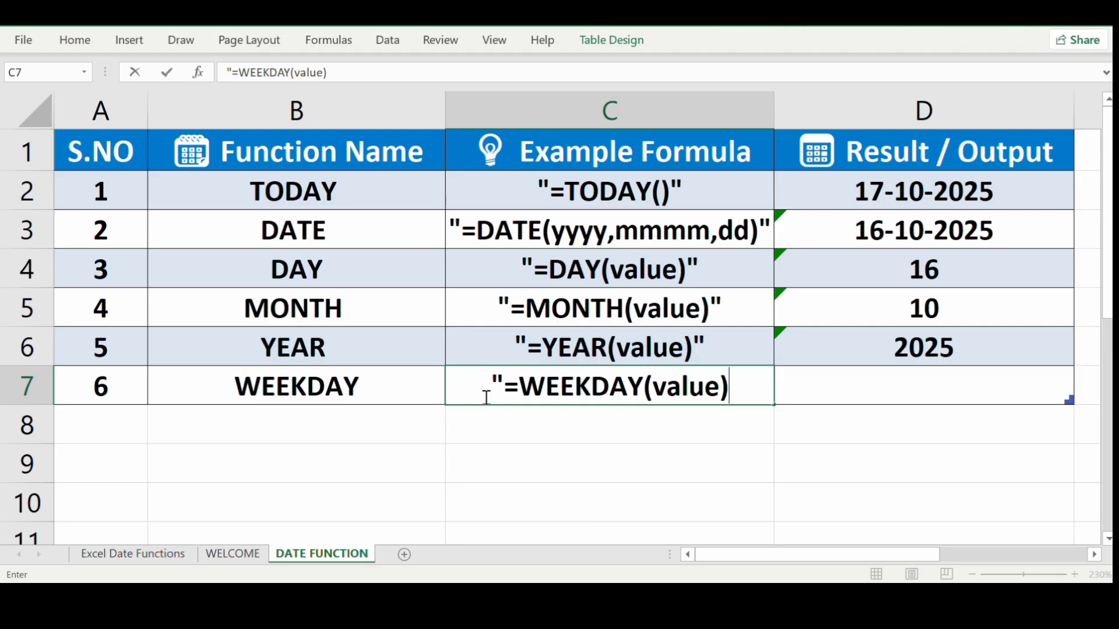
type("\"")
key("Tab")
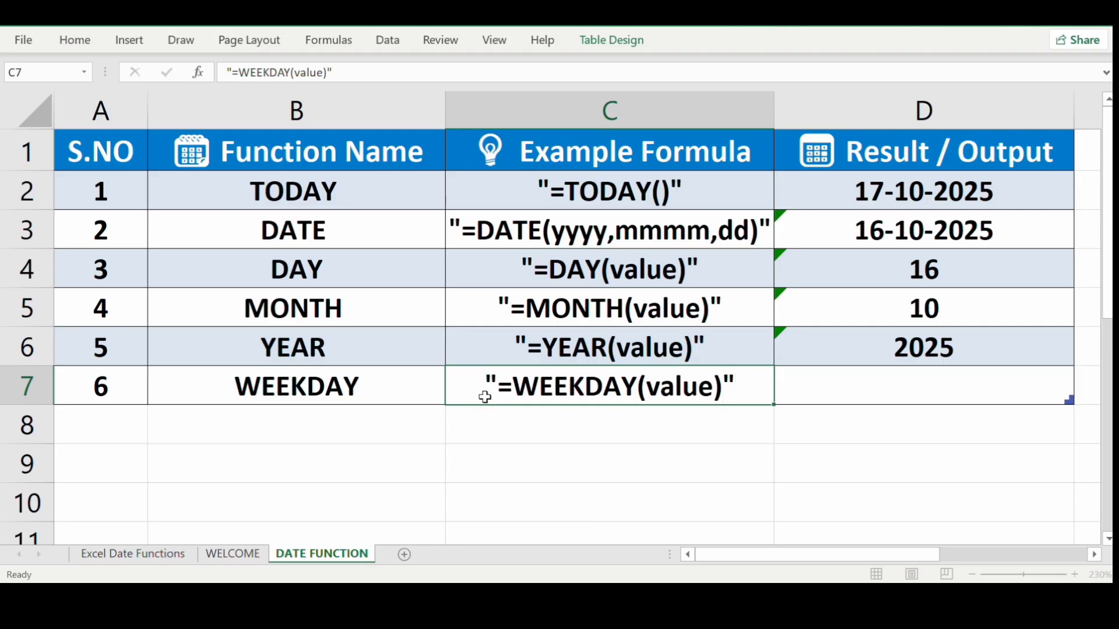
Enter =WEEKDAY(D2) in D7 to return 6, then recheck the TODAY cell D2.
type("=wee")
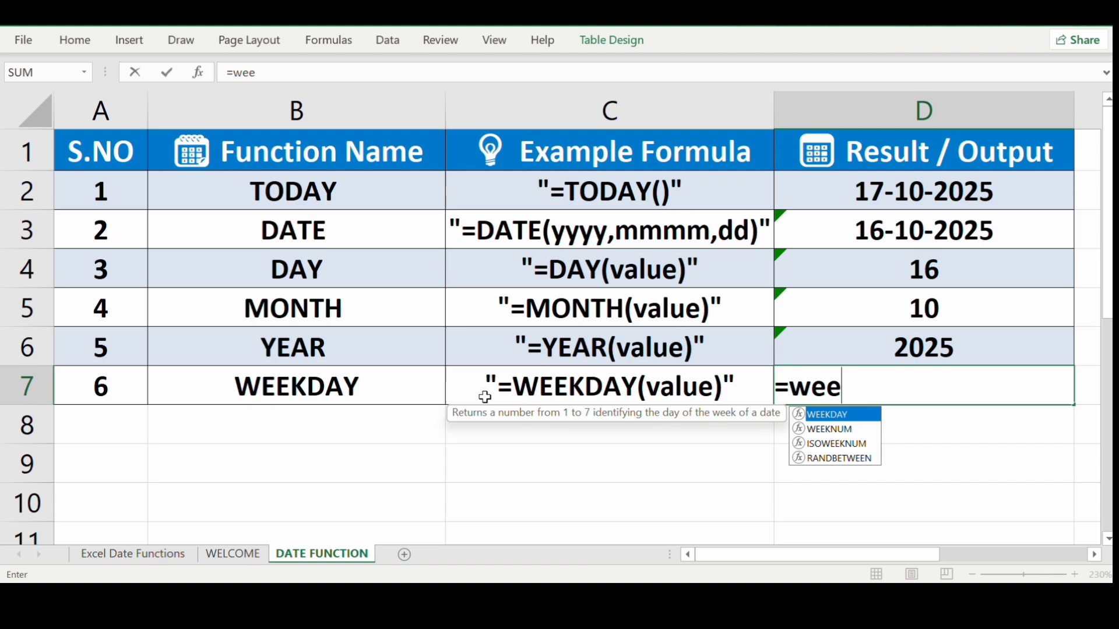
key("Tab")
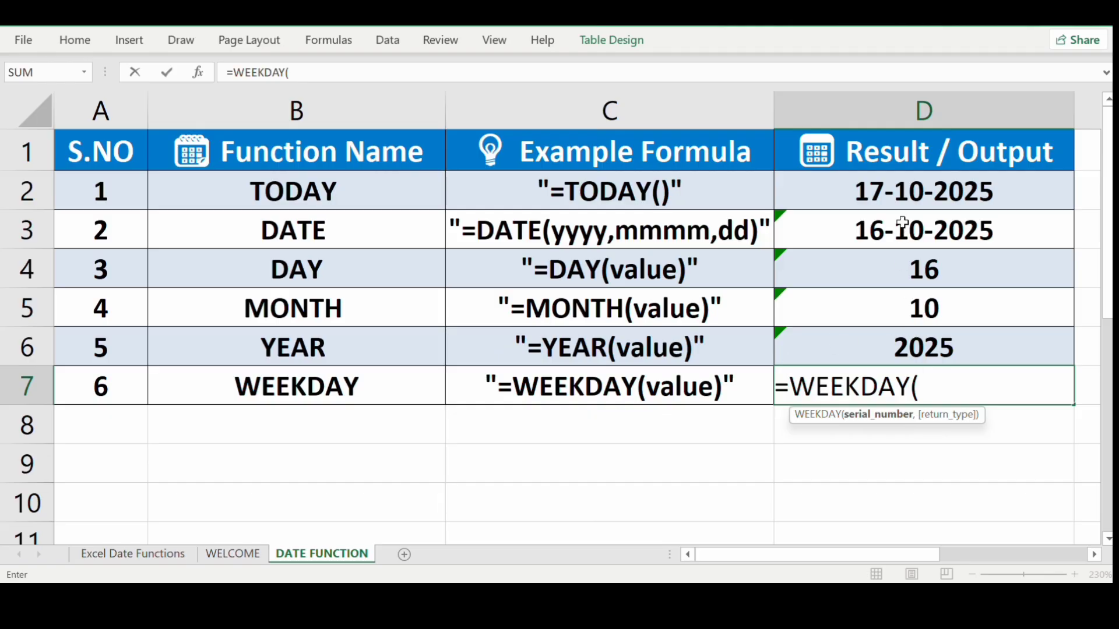
left_click(910, 197)
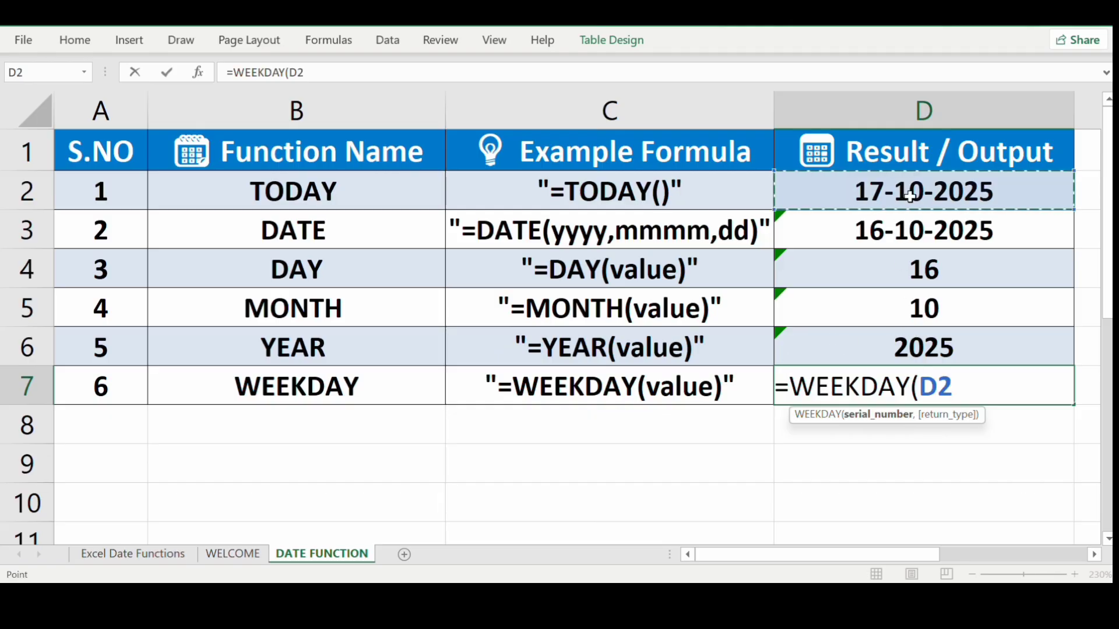
key("Return")
left_click(910, 196)
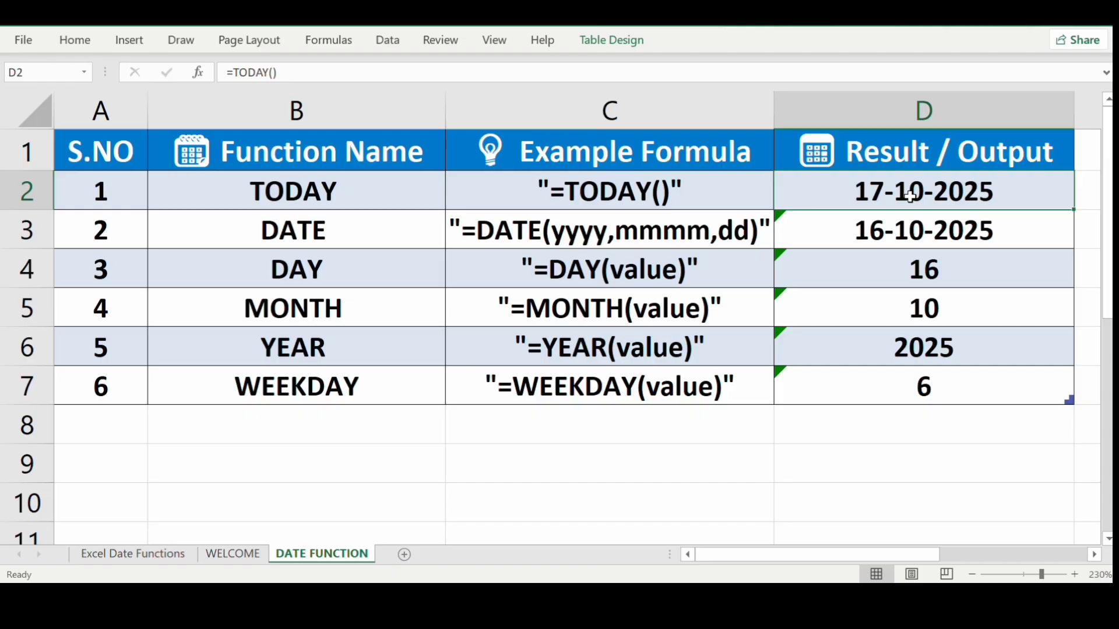